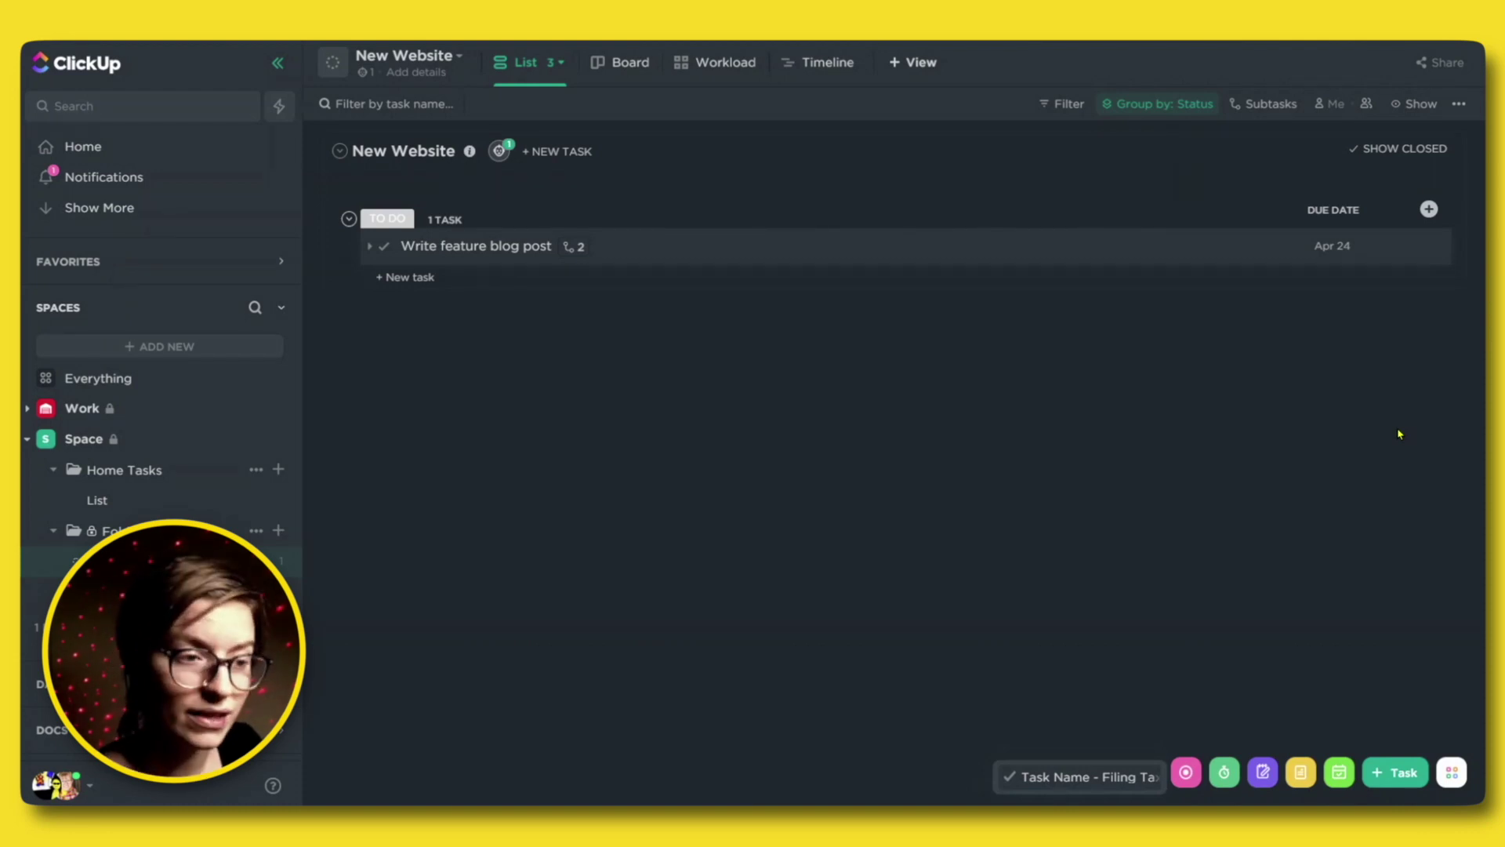
Start a new list automation, view its trigger events, then leave the builder unsaved.
left_click(501, 151)
left_click(518, 250)
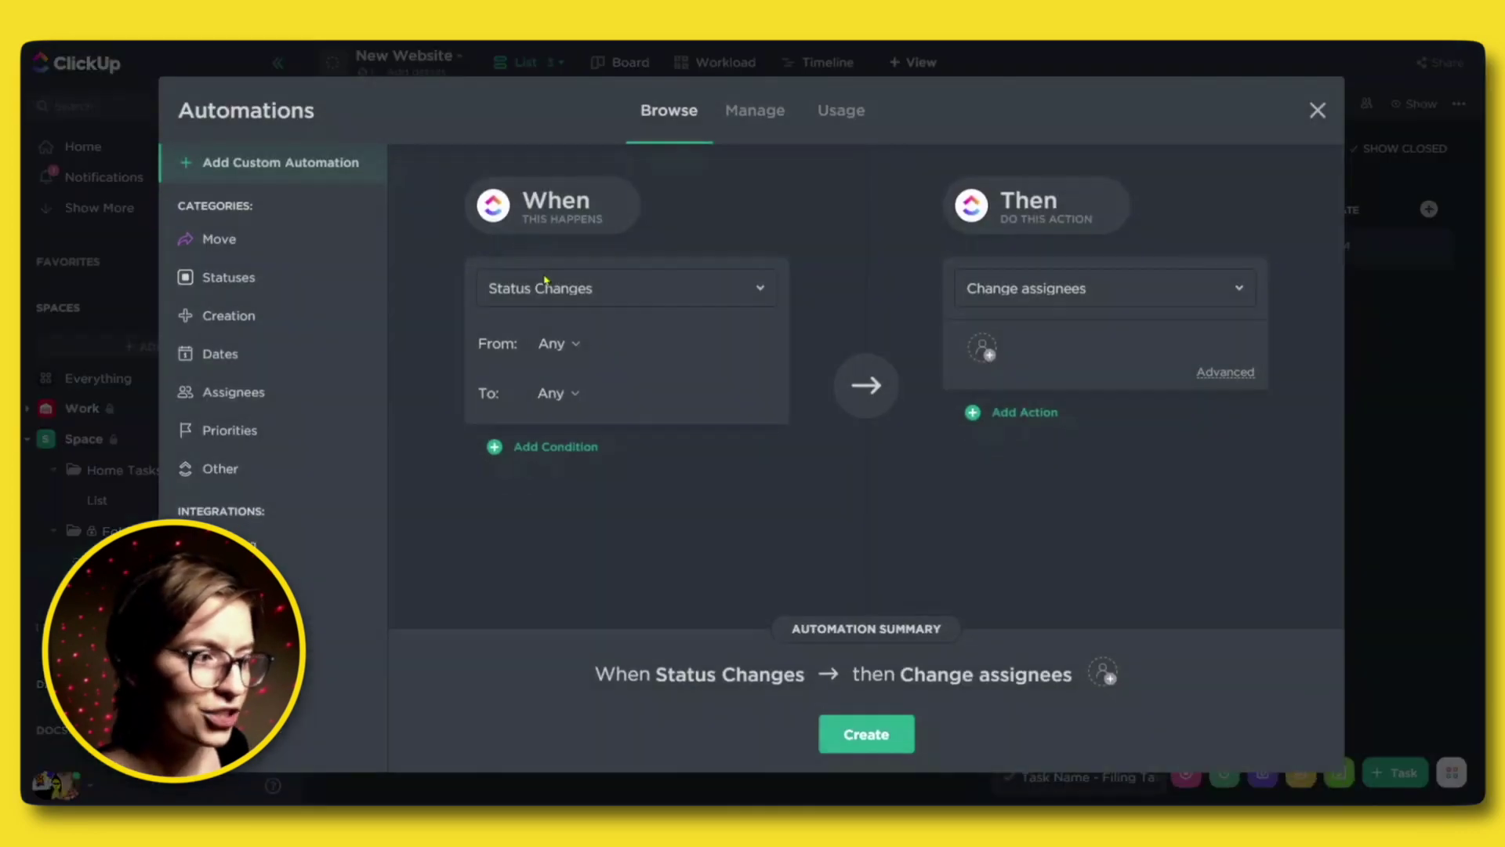
left_click(552, 289)
type("due")
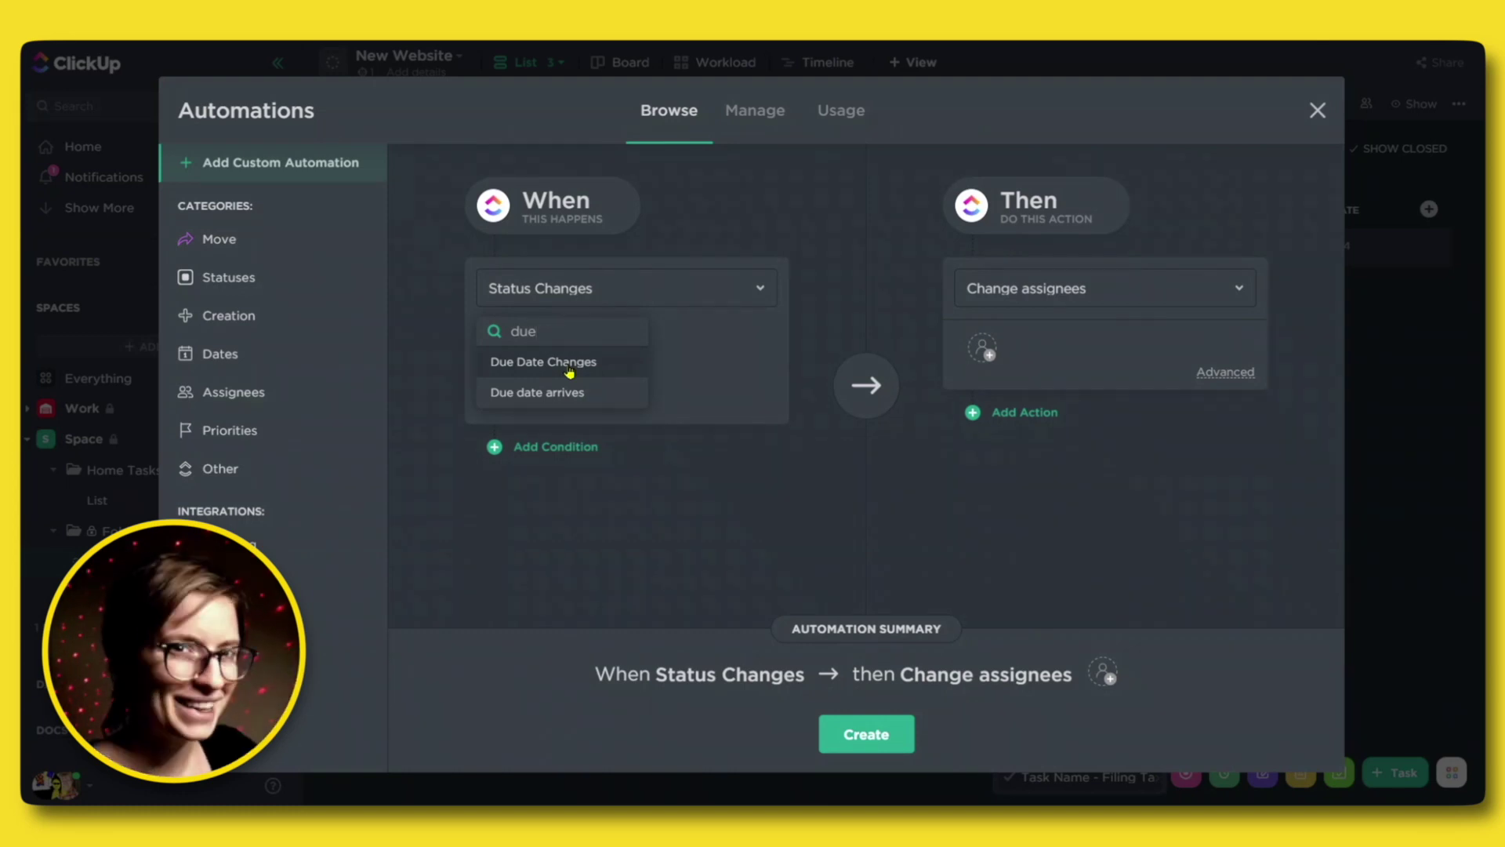
left_click(1318, 110)
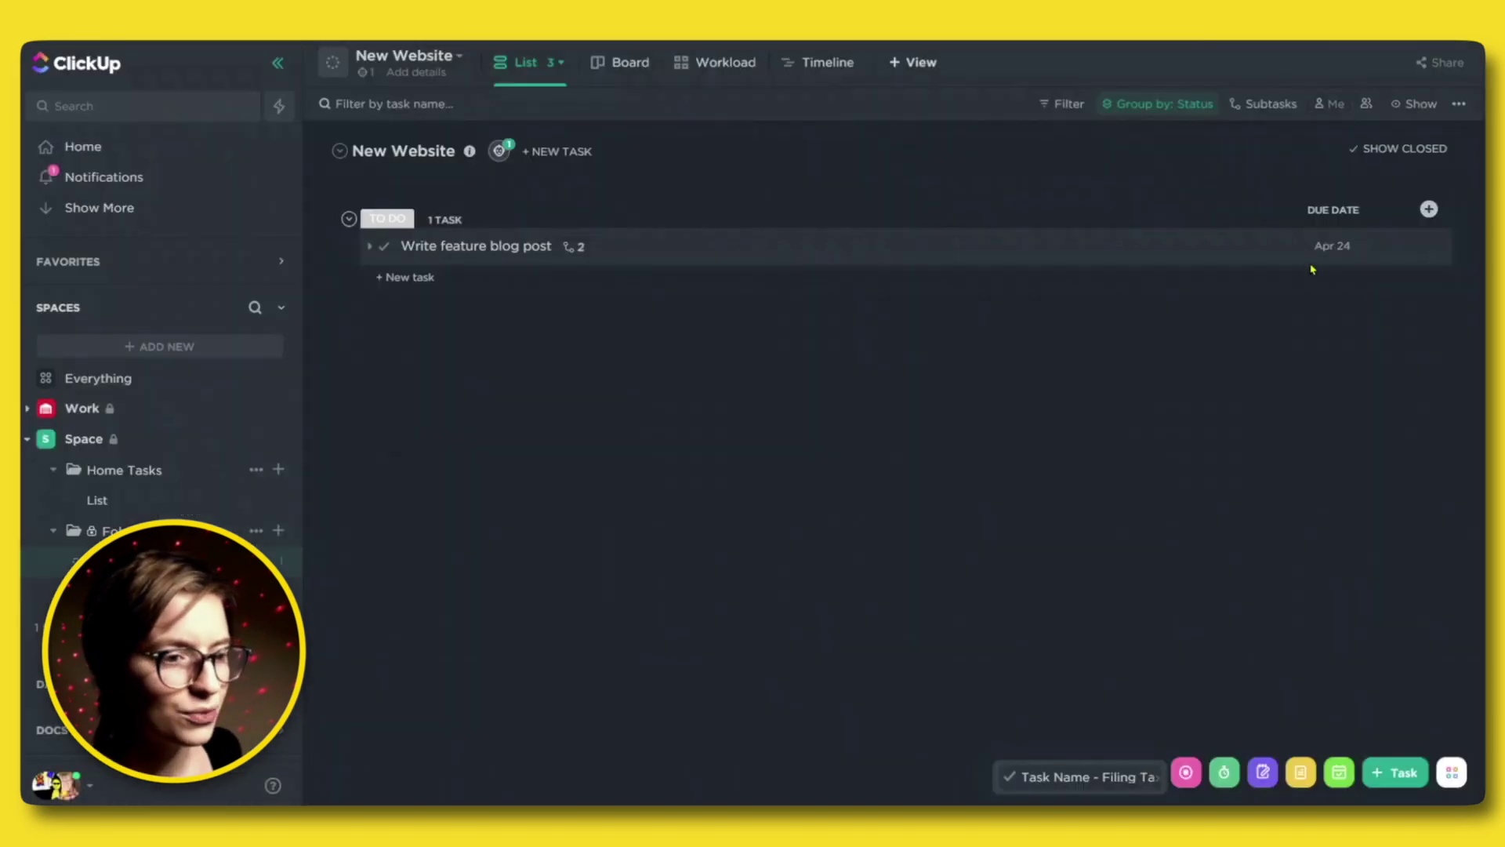
Add a Date-type column named 'Publish Date 2' to the list.
left_click(1429, 209)
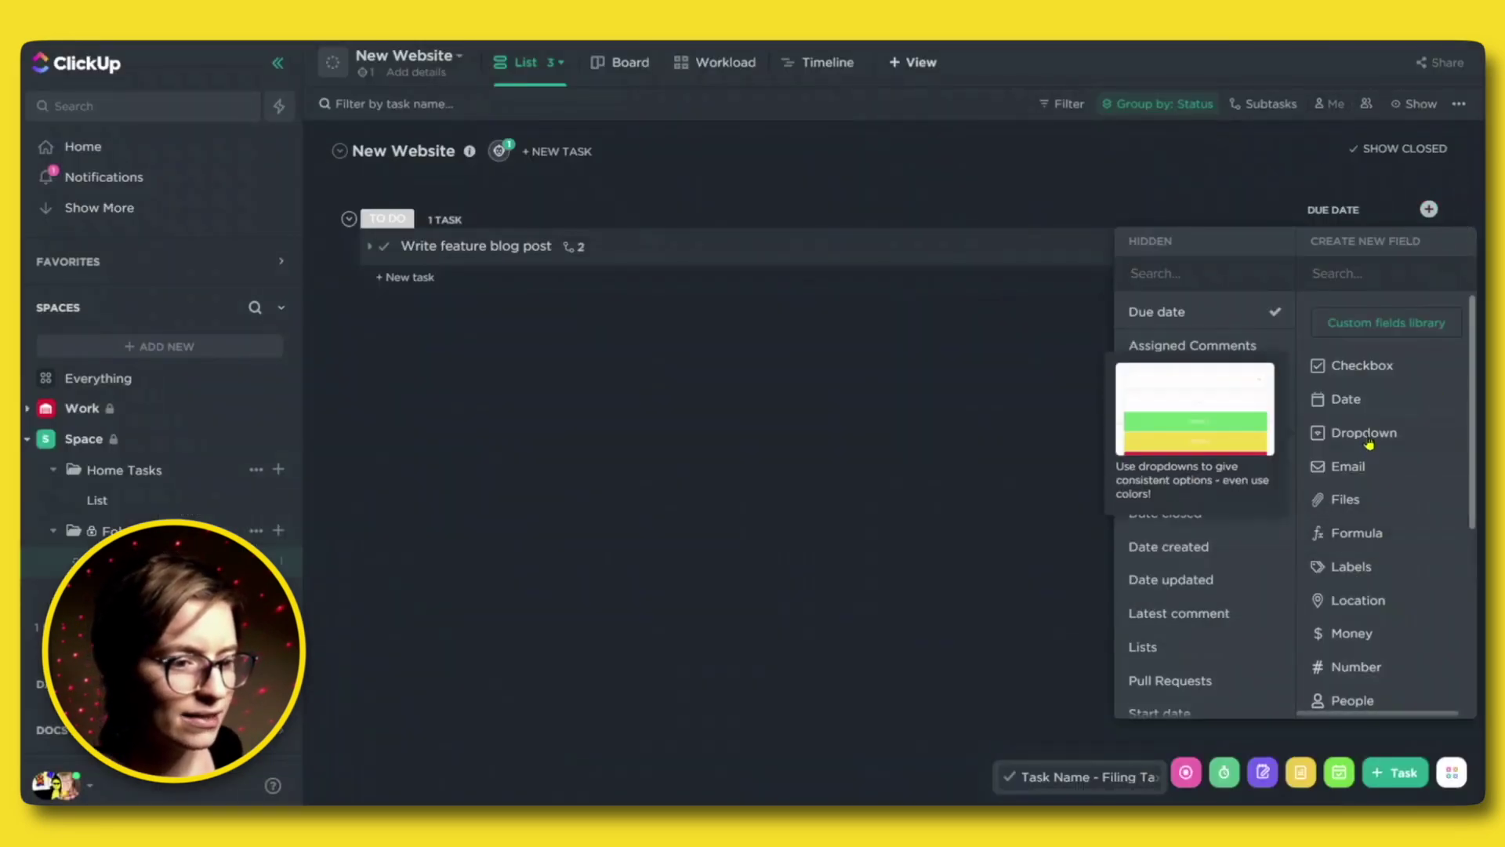
left_click(1361, 406)
type("Publ")
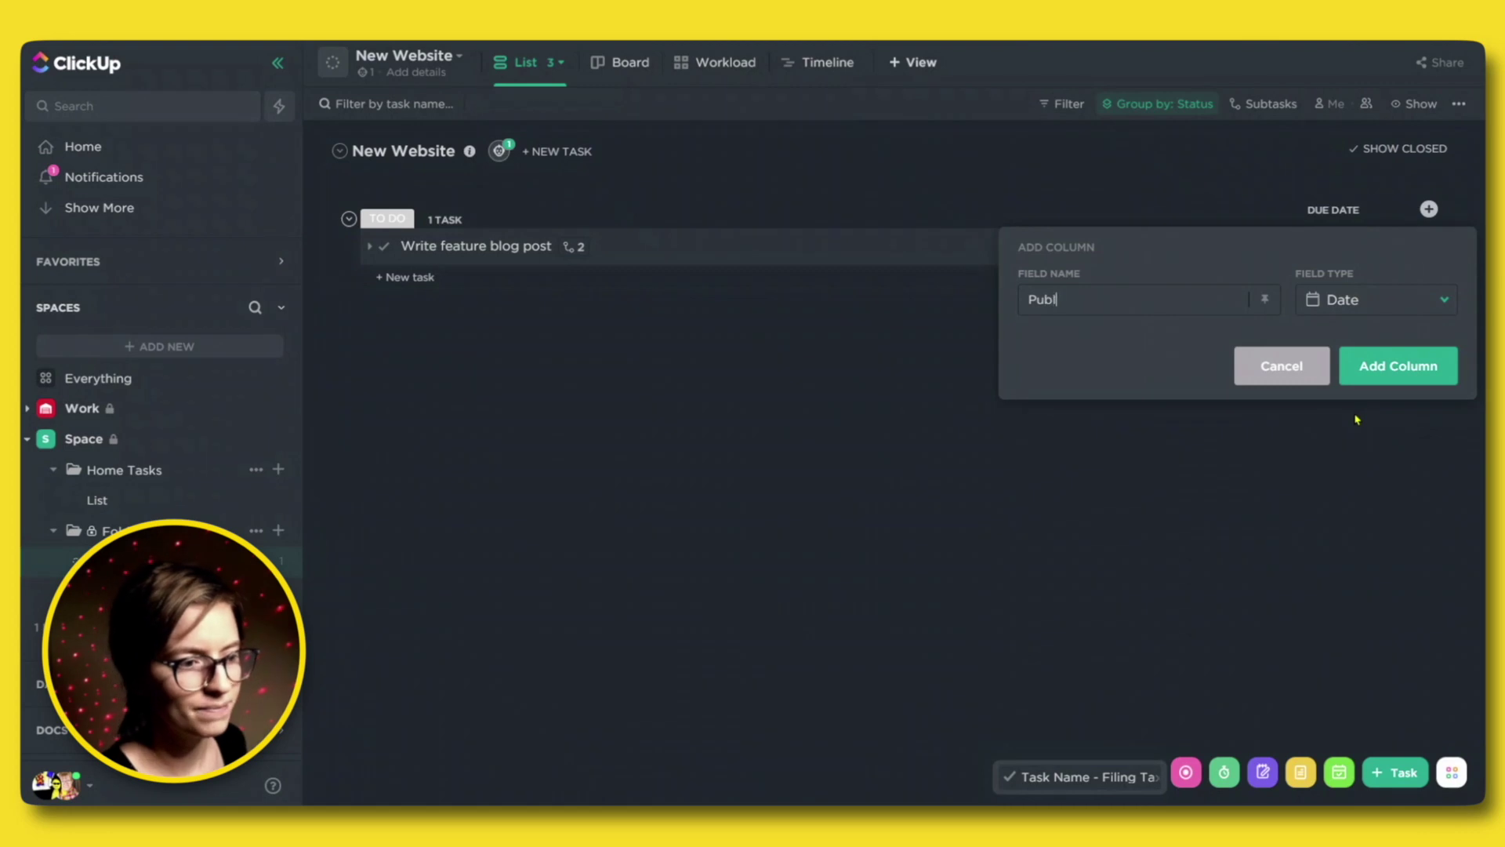
type("ish Date 2")
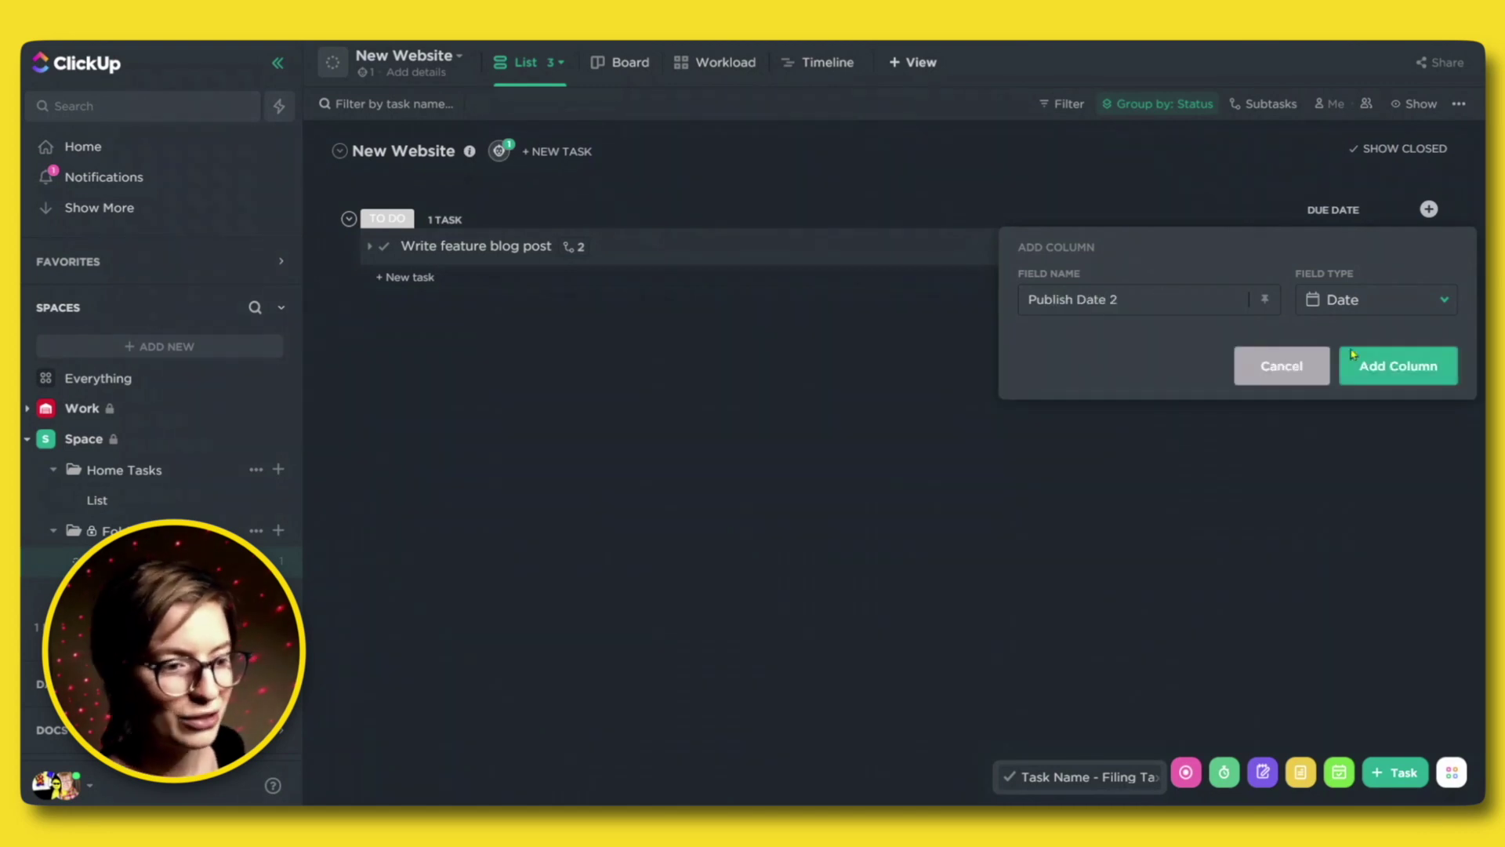
left_click(1407, 373)
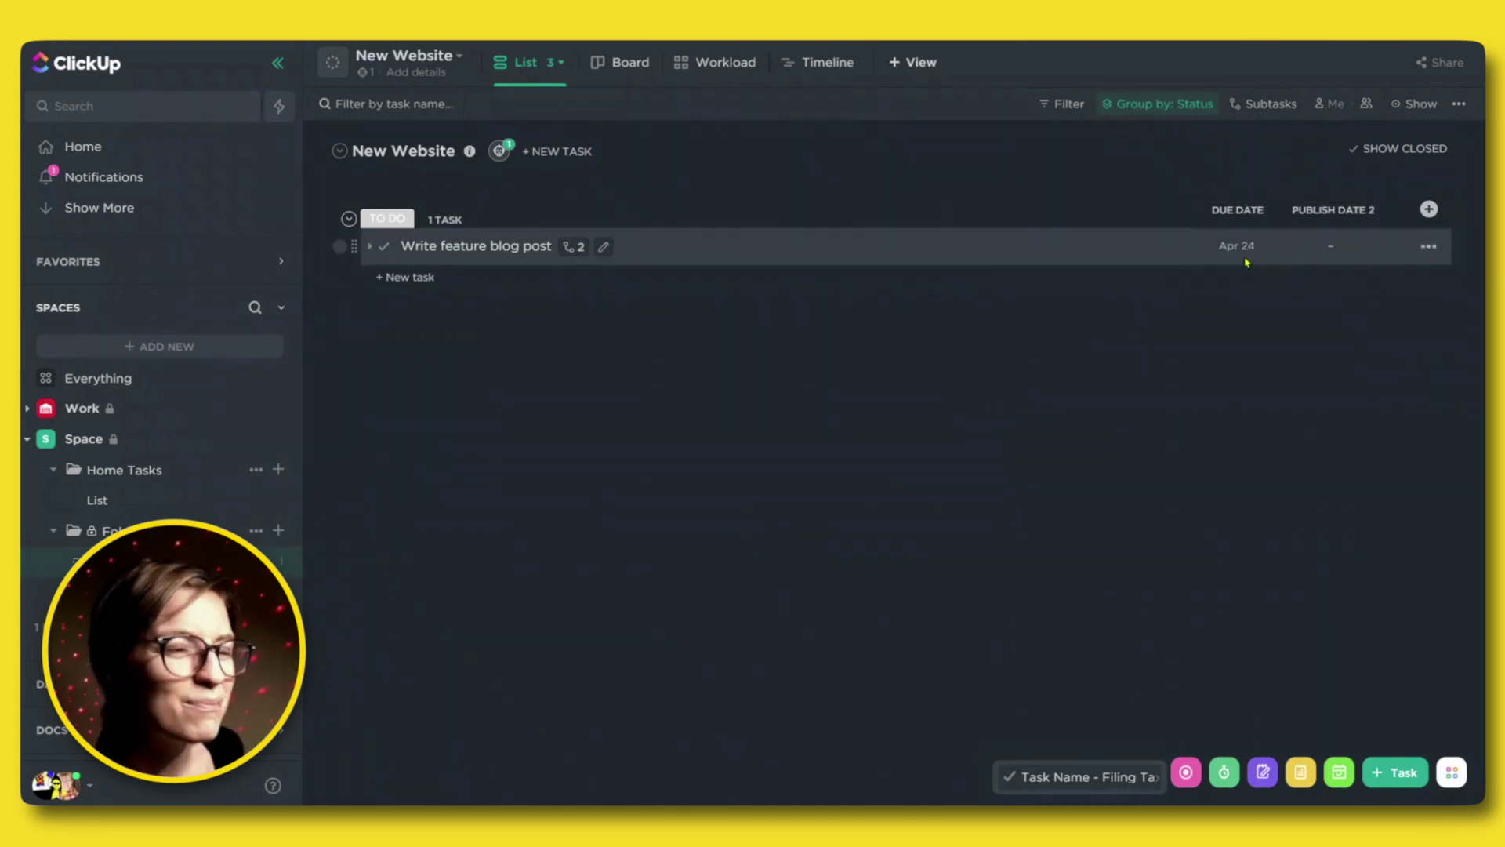
Set the blog post task's Publish Date 2 to April 24.
left_click(1330, 245)
left_click(1457, 291)
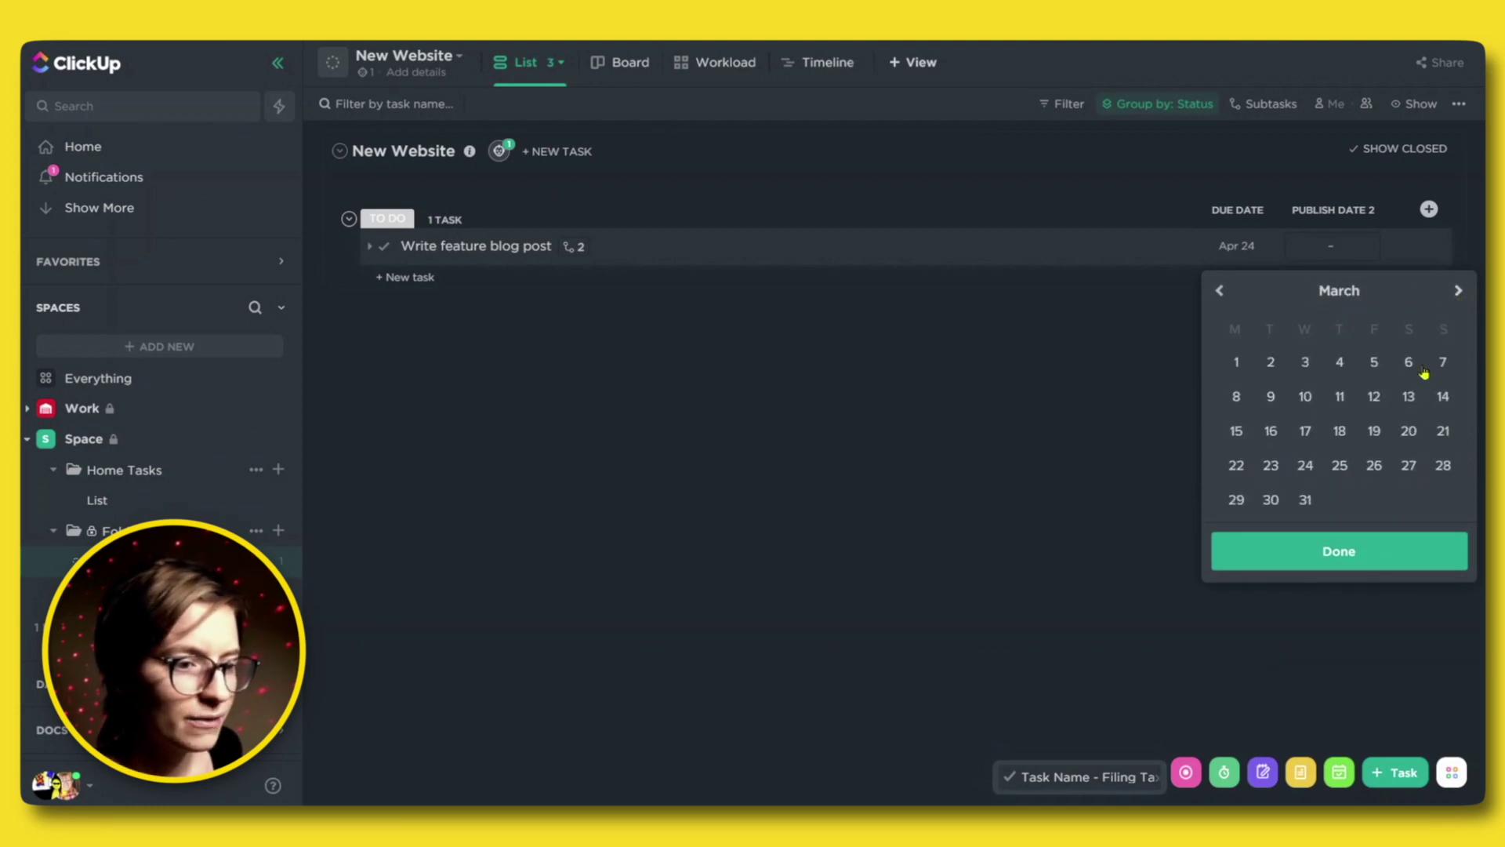
left_click(1308, 465)
left_click(1330, 245)
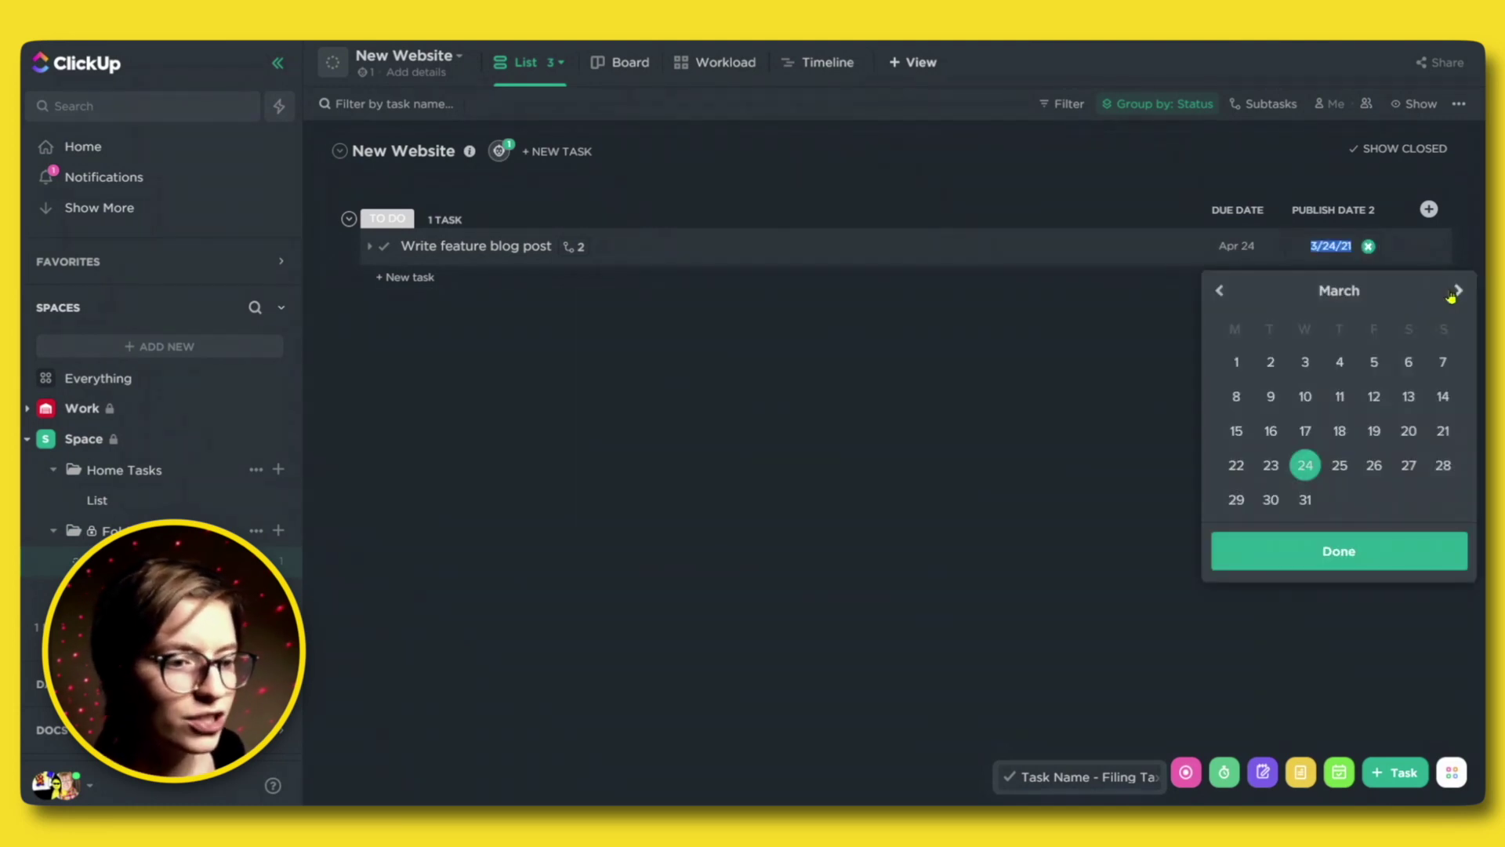
left_click(1458, 290)
left_click(1408, 464)
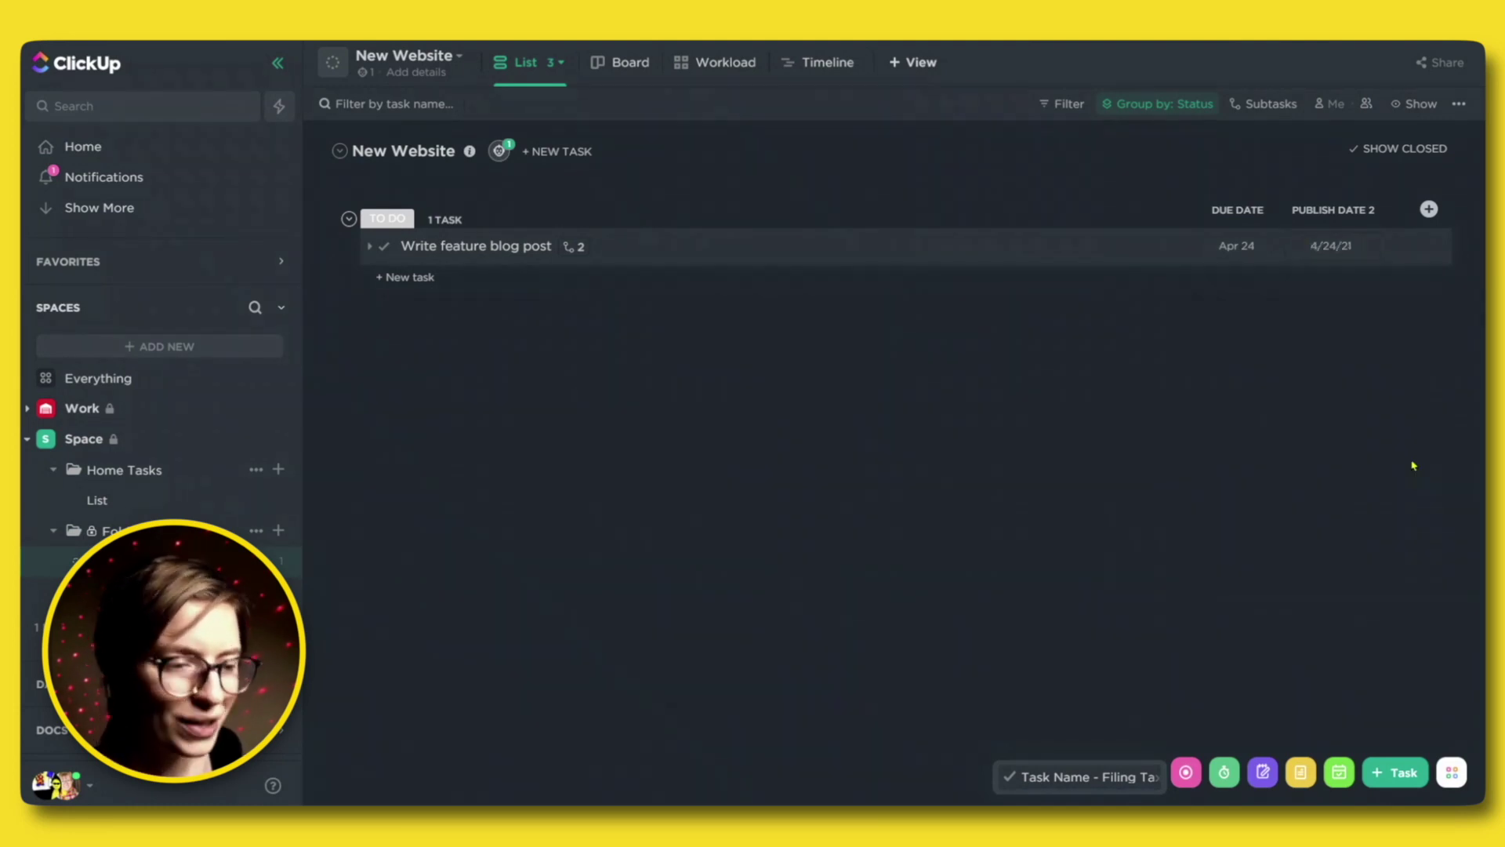
Move the blog post task's due date back to April 17.
left_click(1235, 246)
left_click(1342, 240)
left_click(1368, 455)
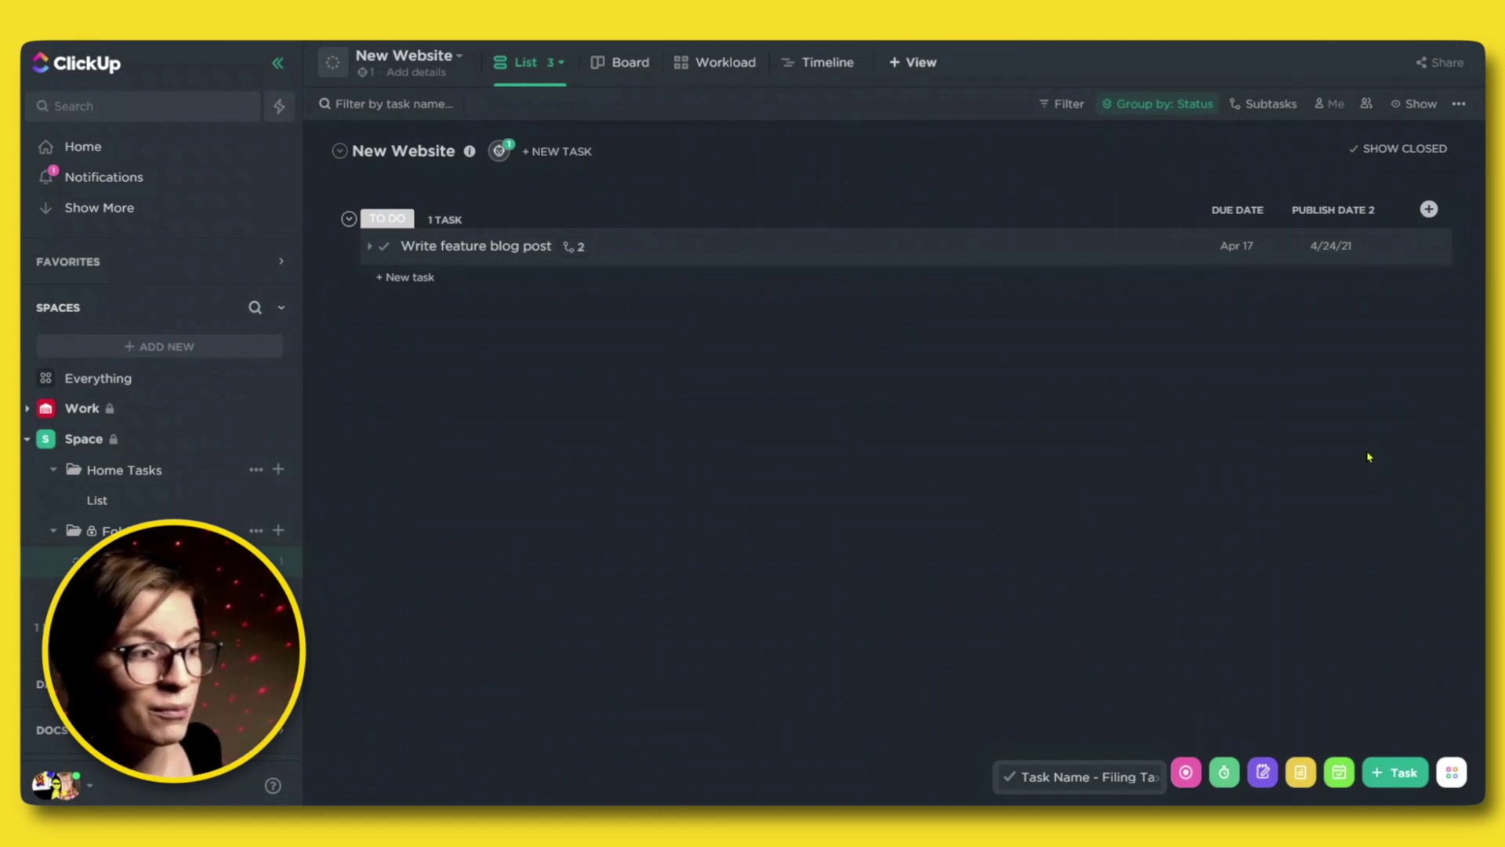
left_click(500, 151)
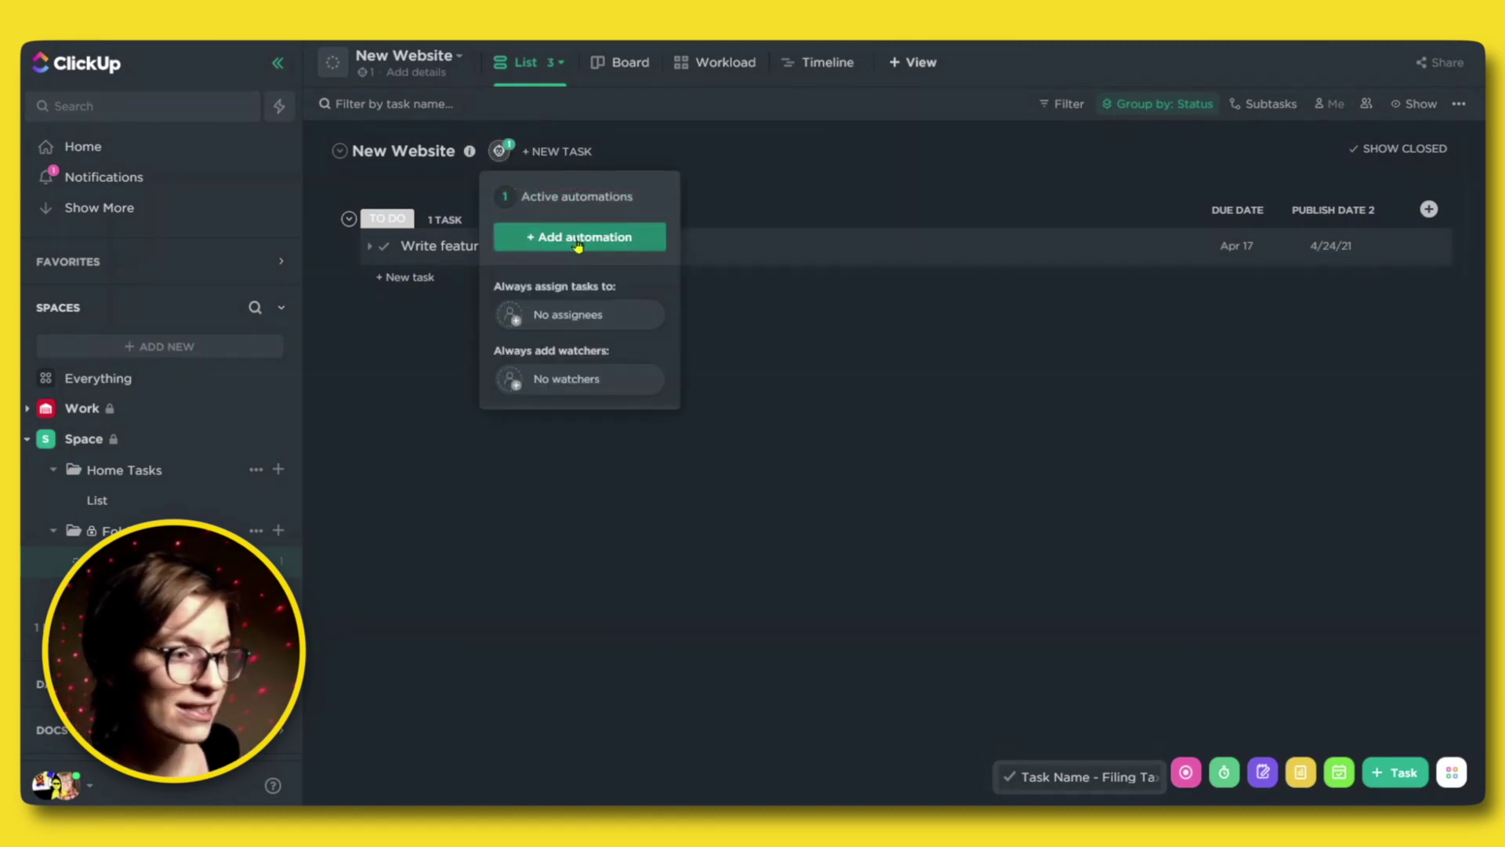
Create a 'Due date arrives' automation whose action is Change due date to Publish Date 2.
left_click(578, 240)
left_click(678, 292)
type("due")
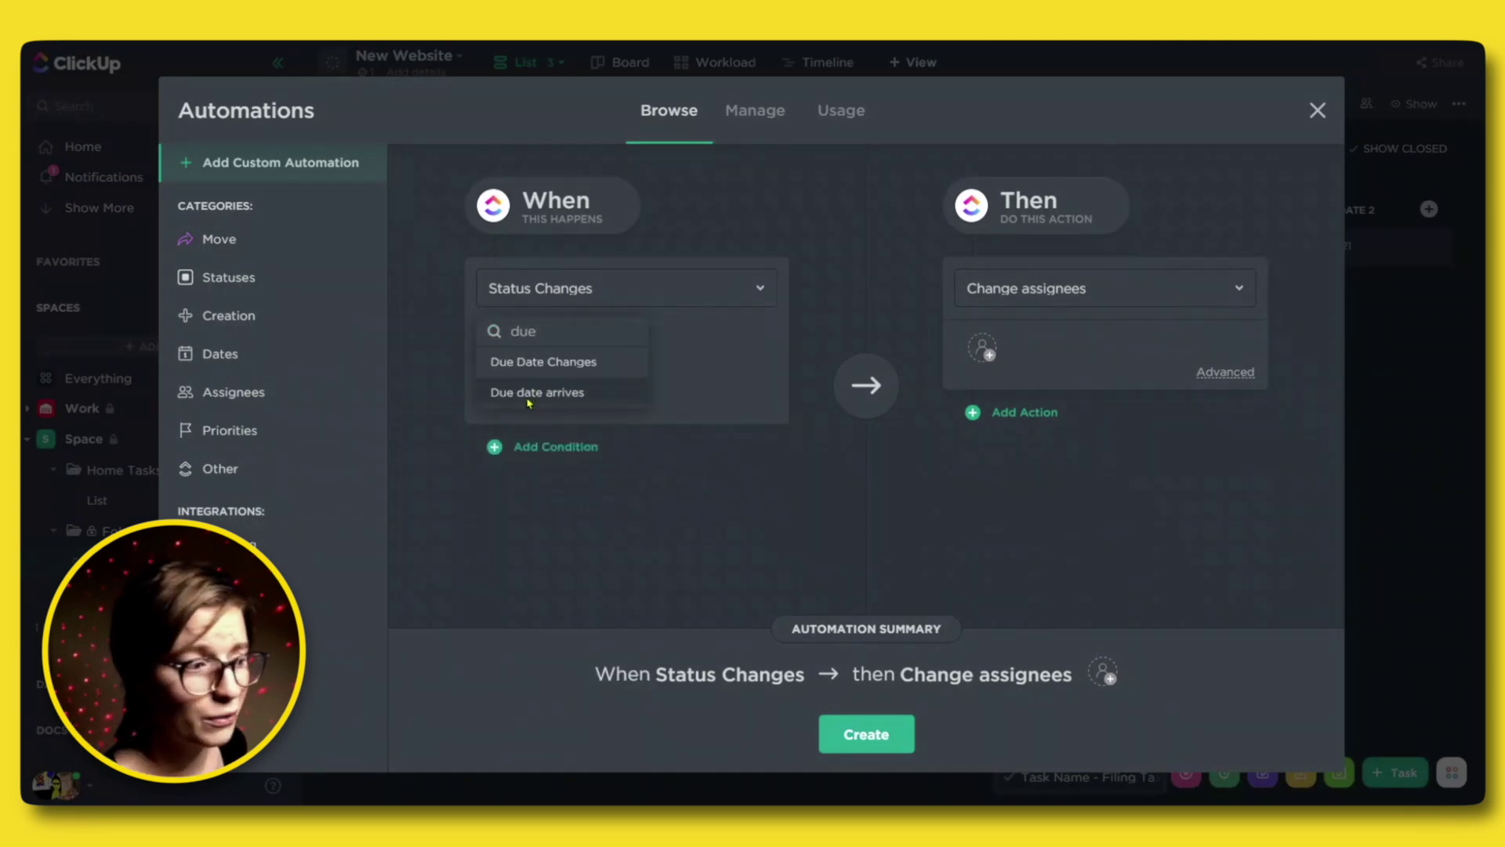
left_click(530, 403)
left_click(1012, 289)
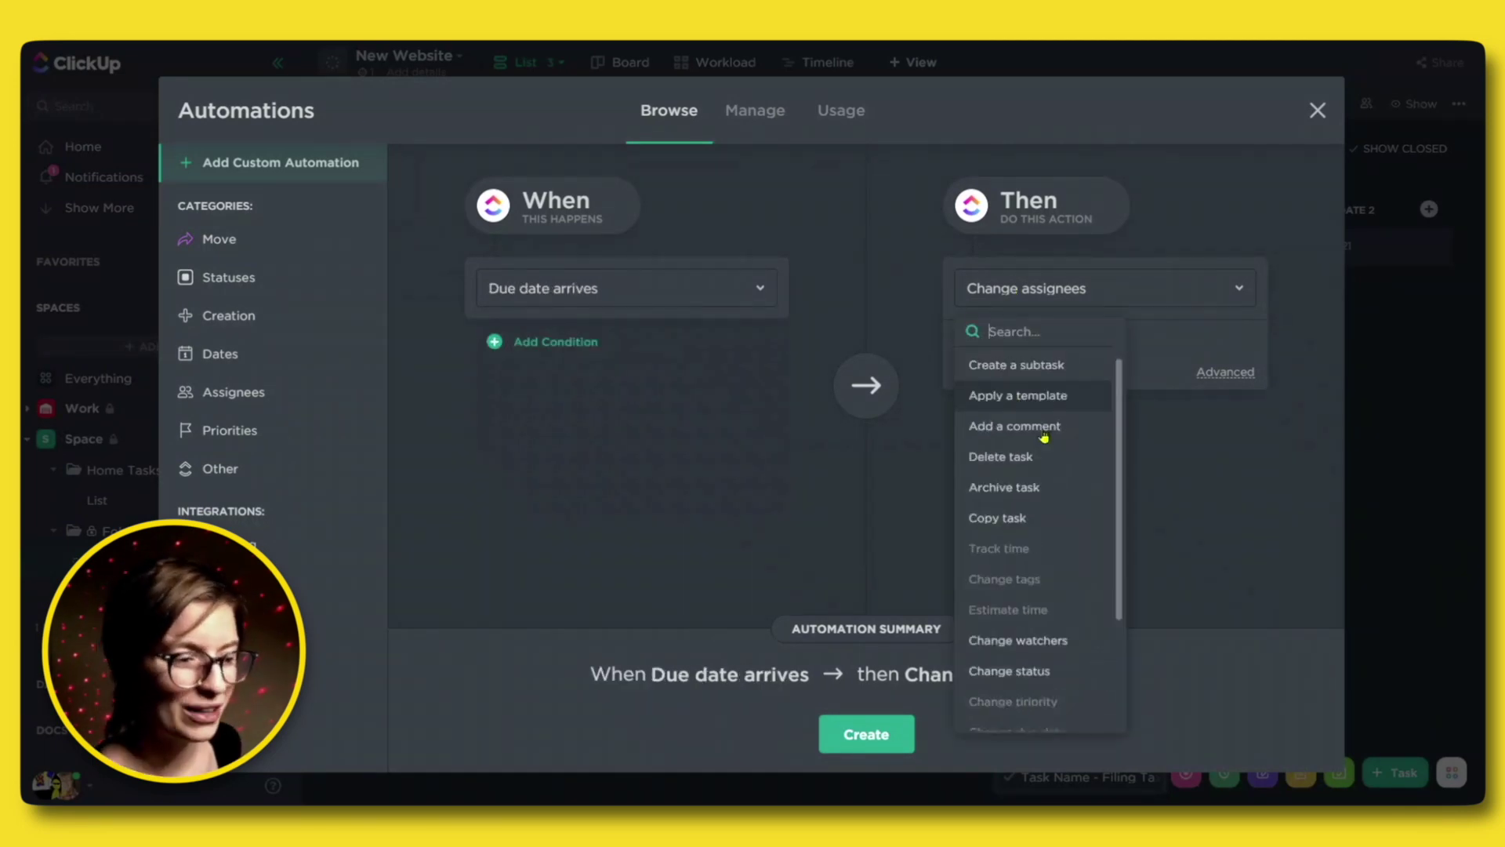
scroll(1099, 683, "down", 3)
left_click(1047, 577)
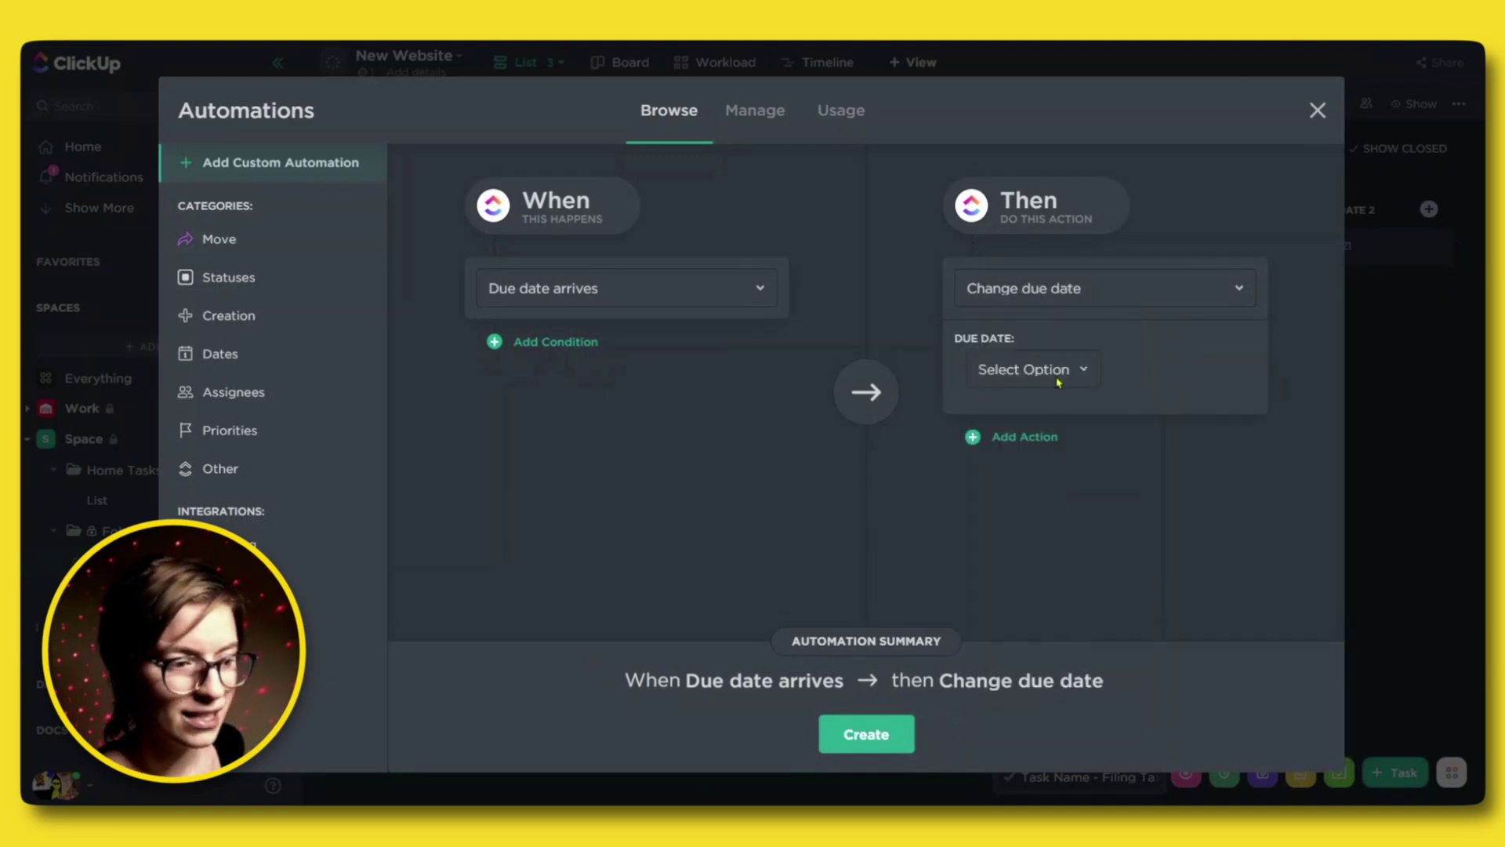
left_click(1057, 378)
left_click(1034, 506)
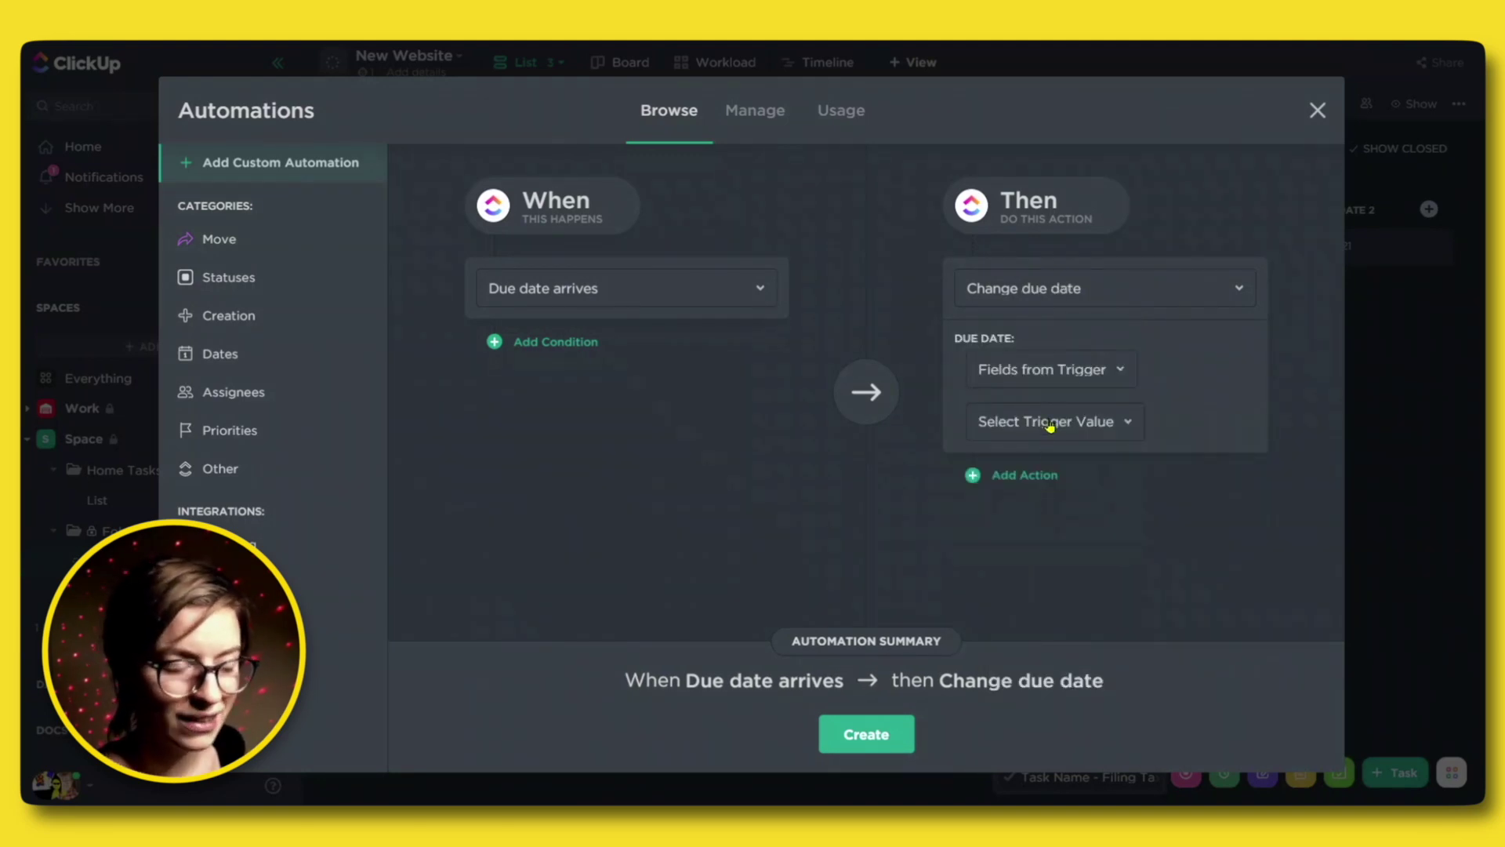
left_click(1049, 426)
left_click(1039, 524)
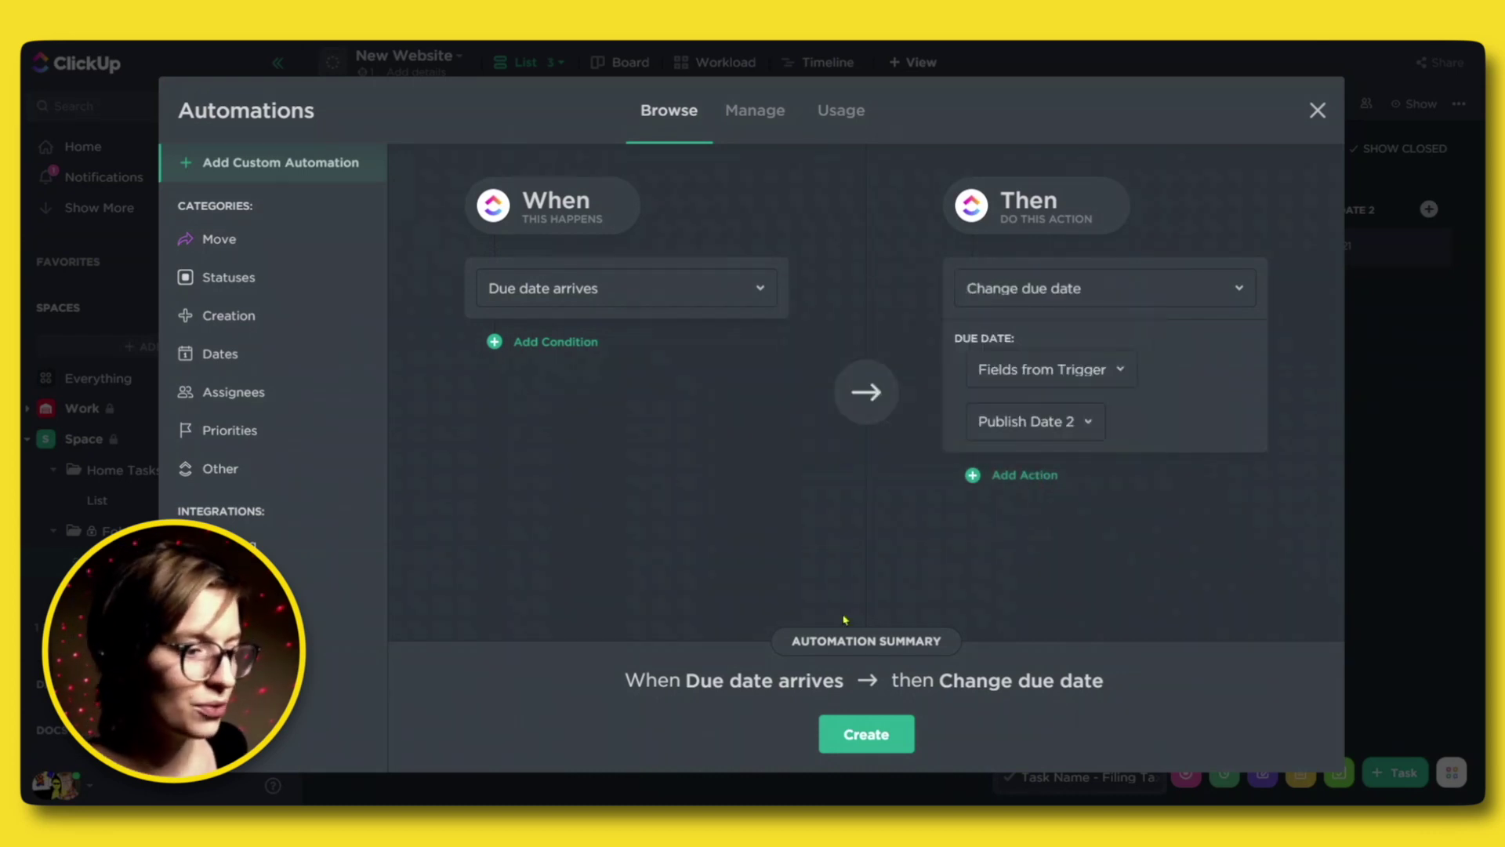
left_click(865, 736)
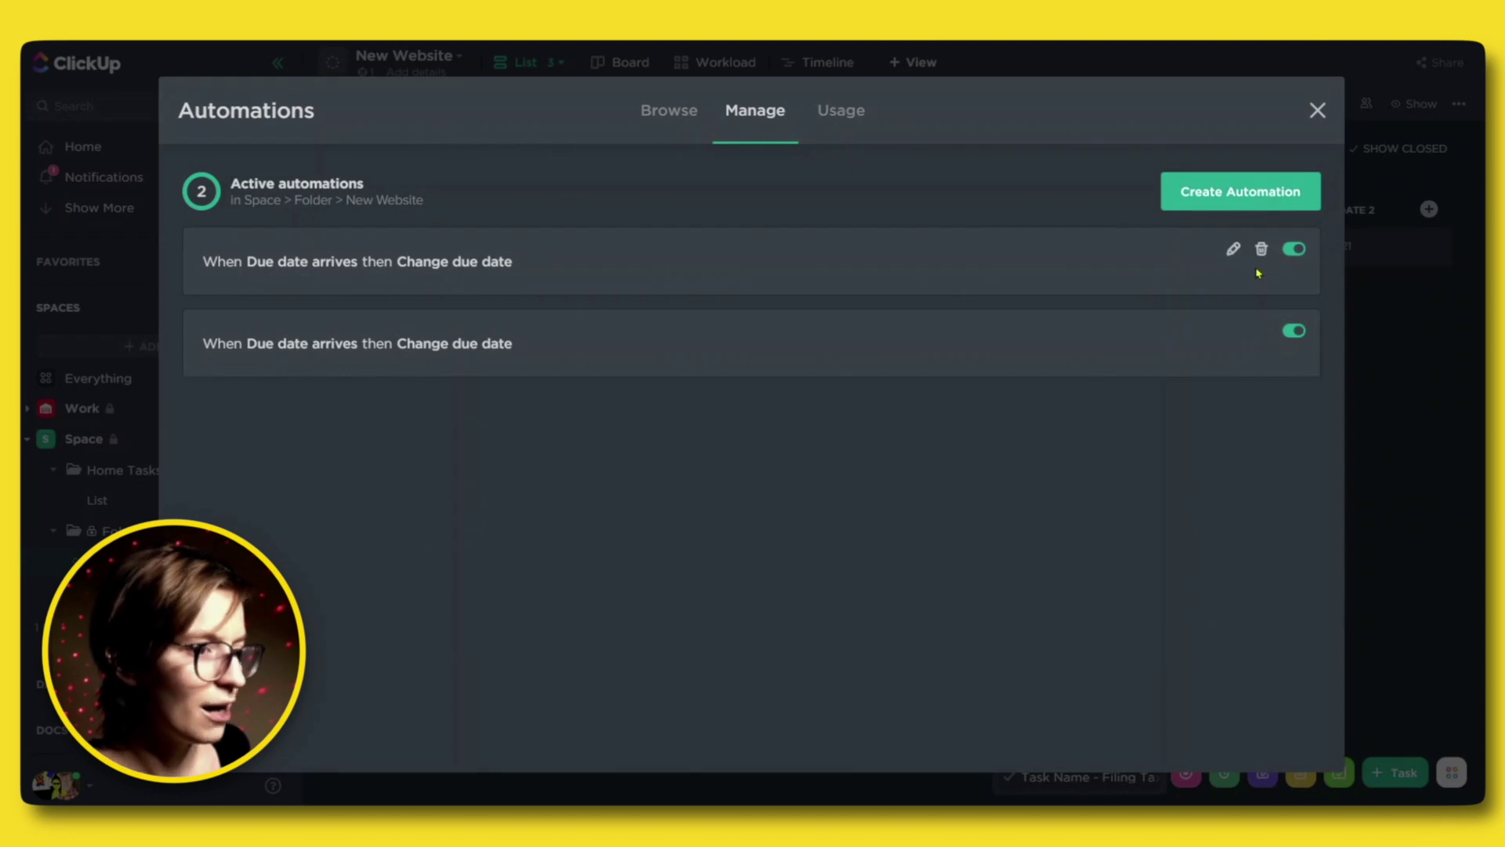
Delete the duplicate automation.
left_click(1261, 250)
left_click(924, 520)
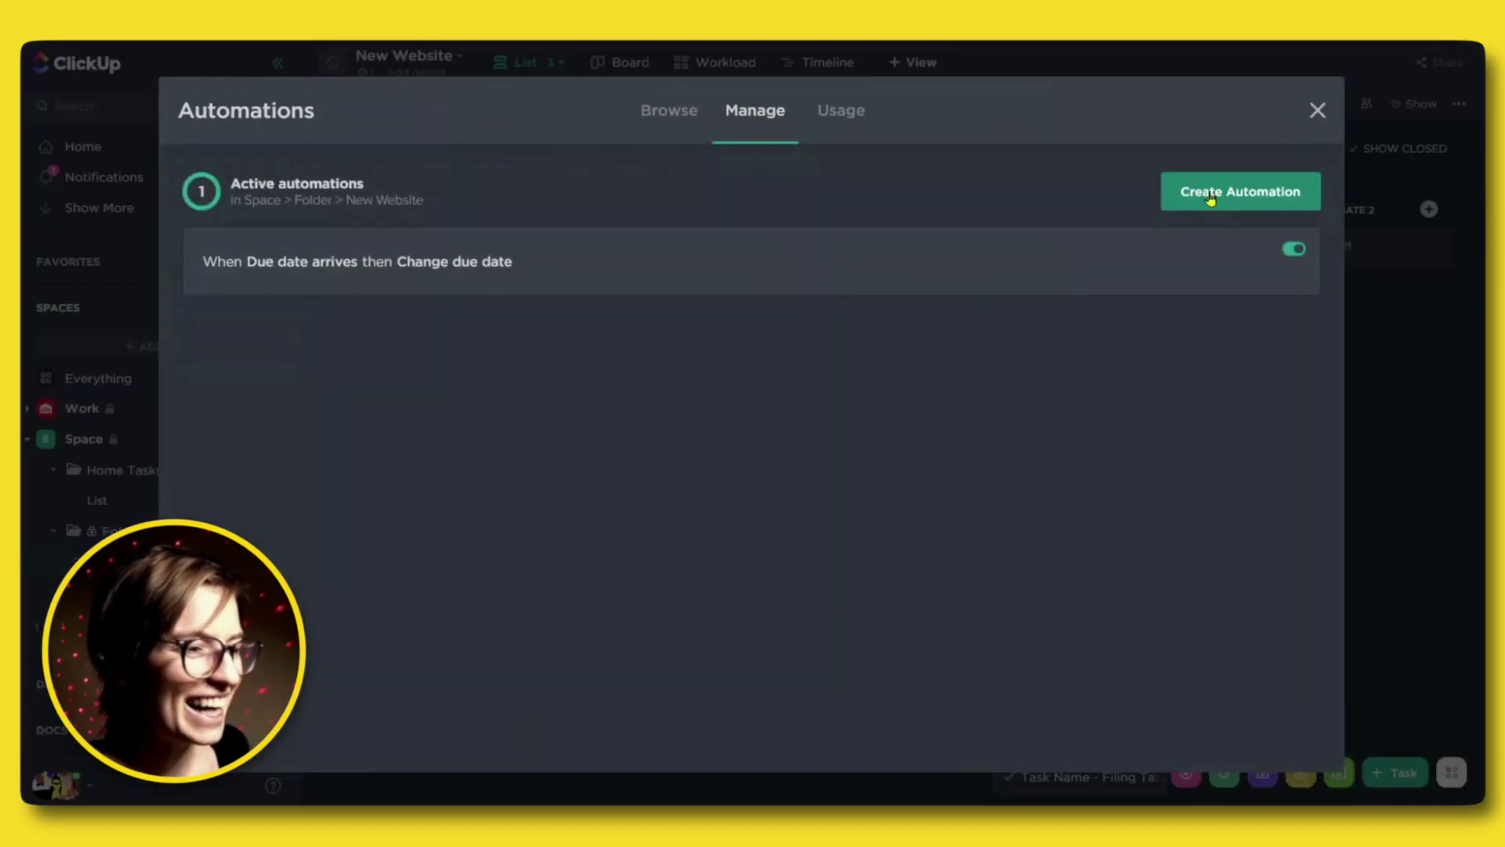
left_click(1212, 194)
Create a 'Due date arrives' automation that adds the comment 'Hi!'.
left_click(345, 289)
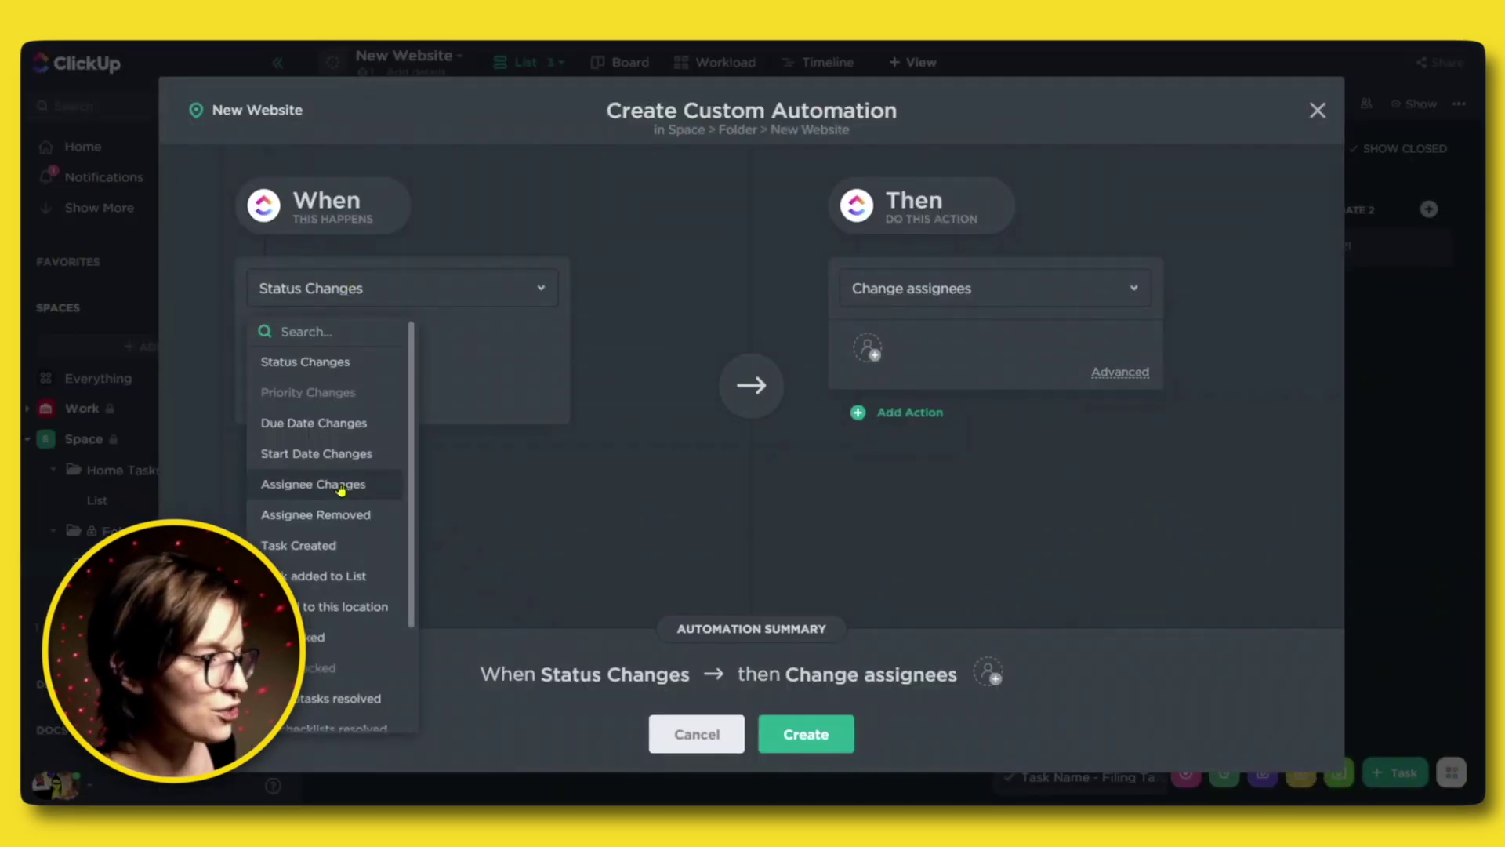
type("duedate")
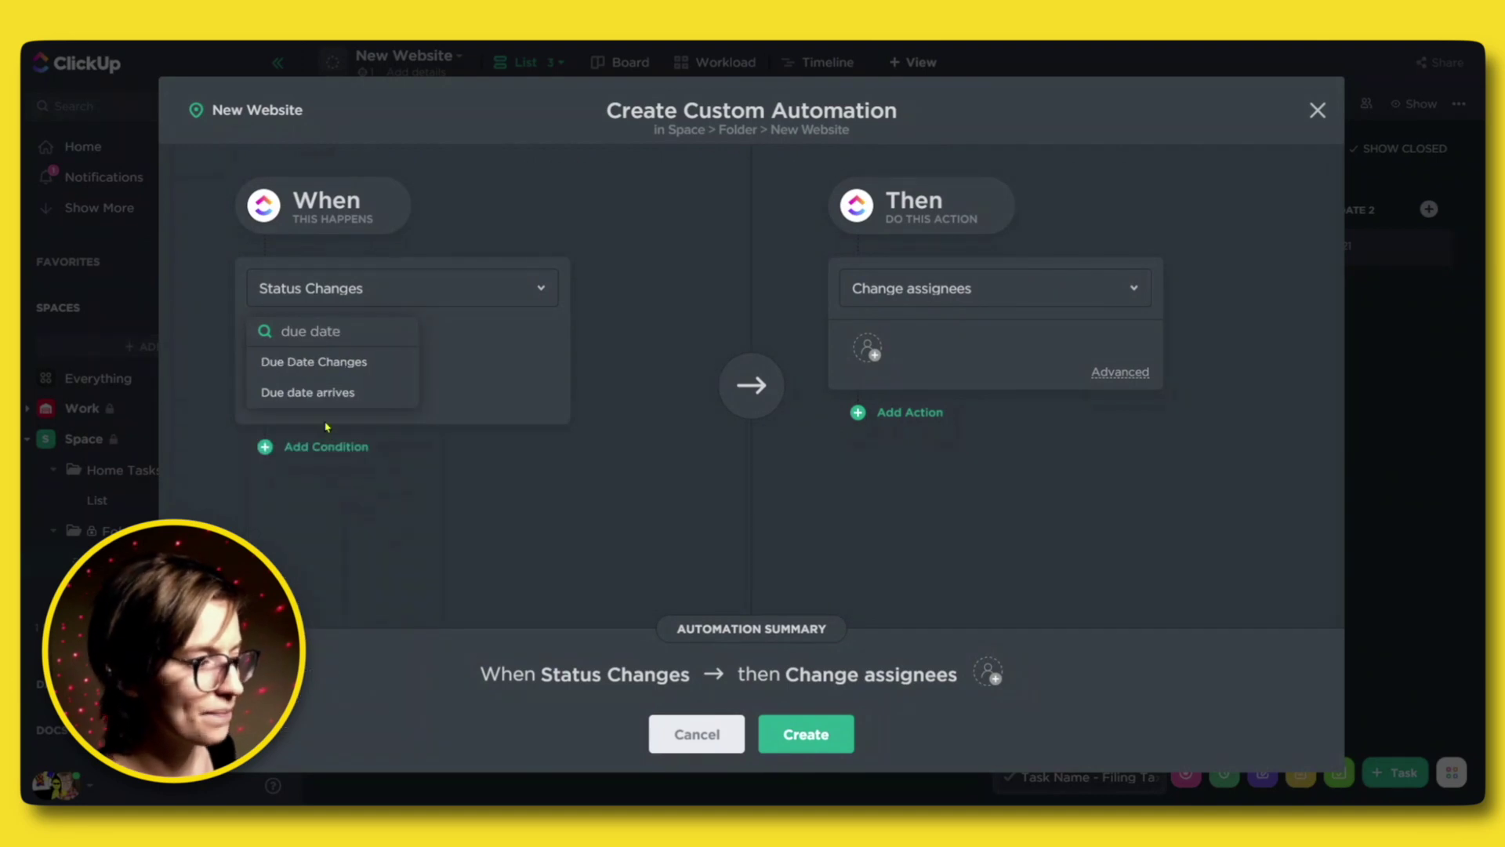
left_click(312, 392)
left_click(892, 295)
left_click(908, 478)
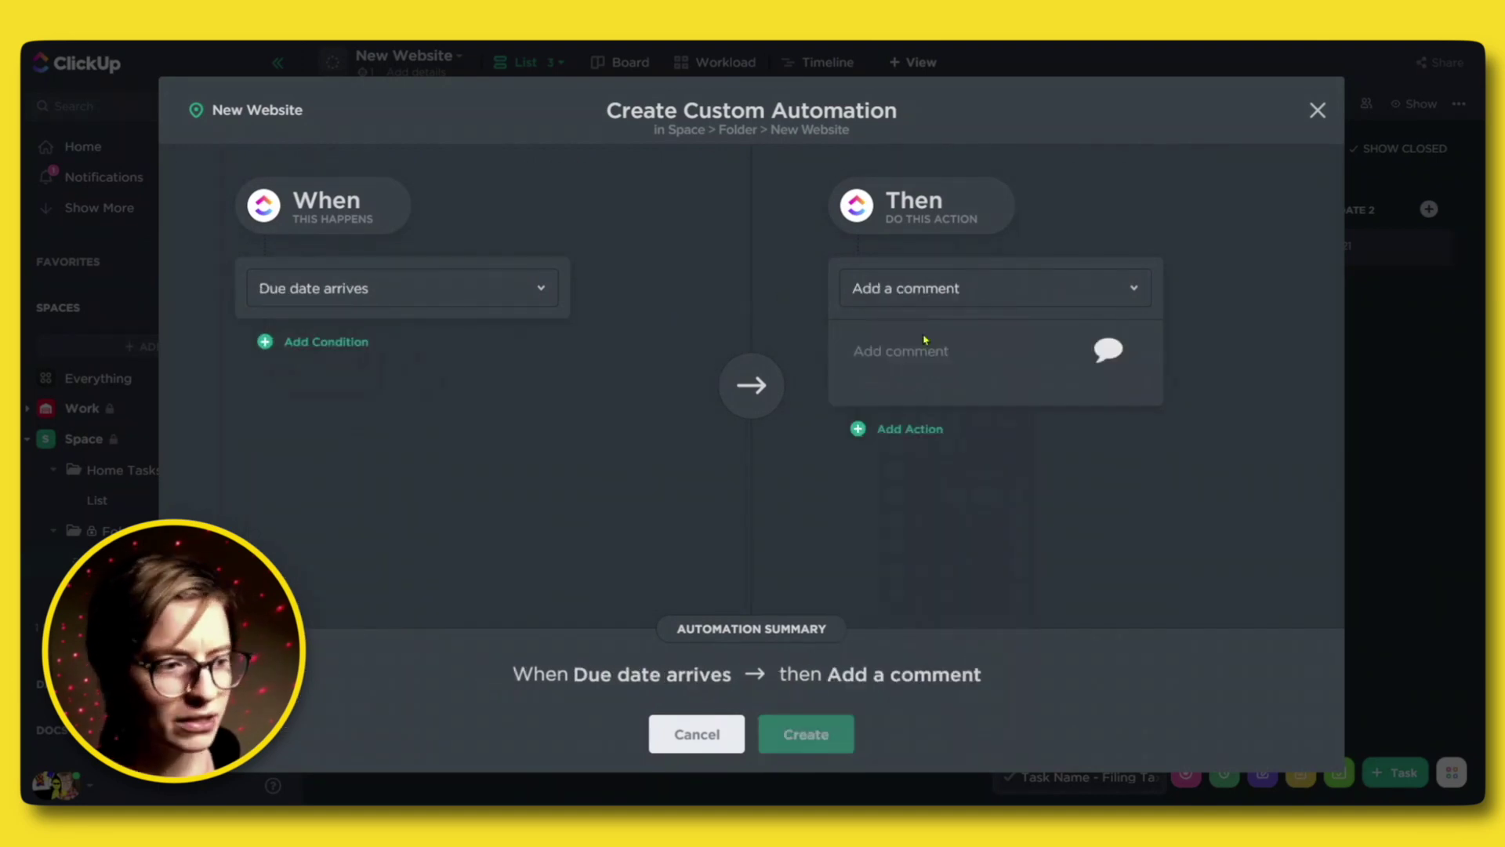
left_click(926, 348)
type("Hi!")
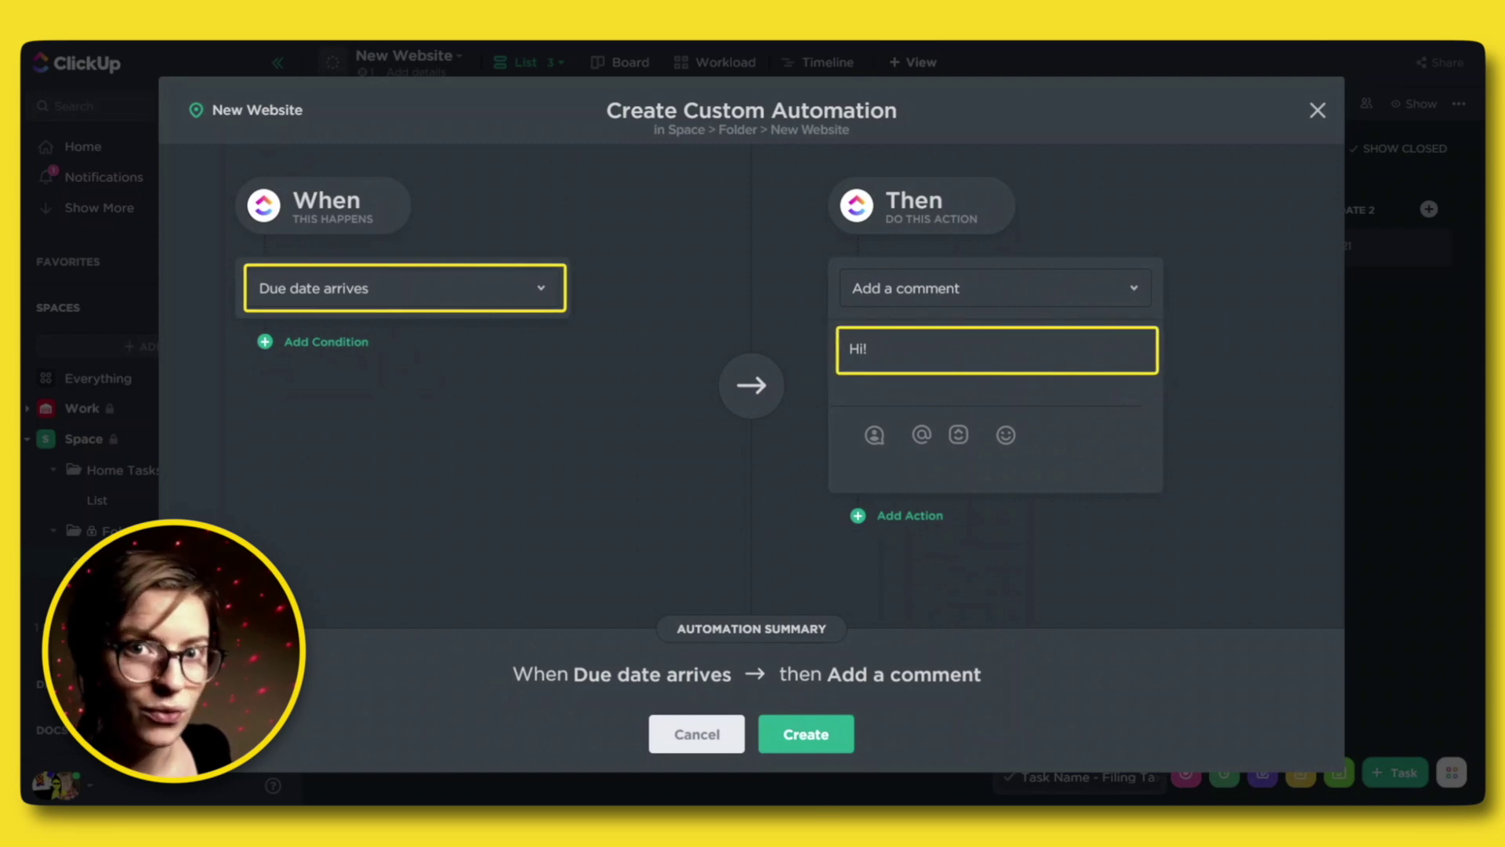
left_click(776, 748)
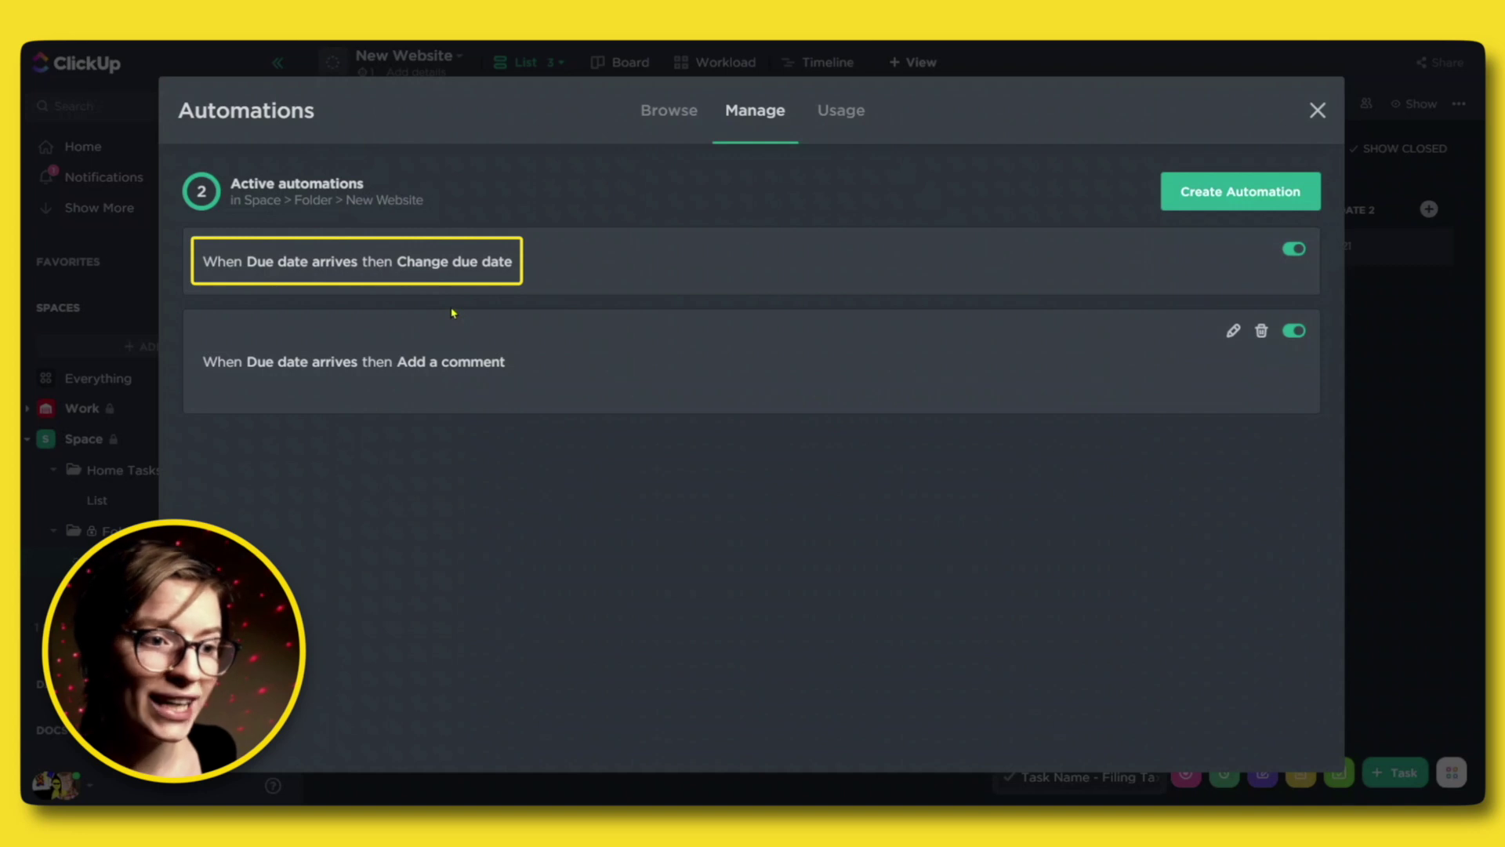
left_click(1317, 109)
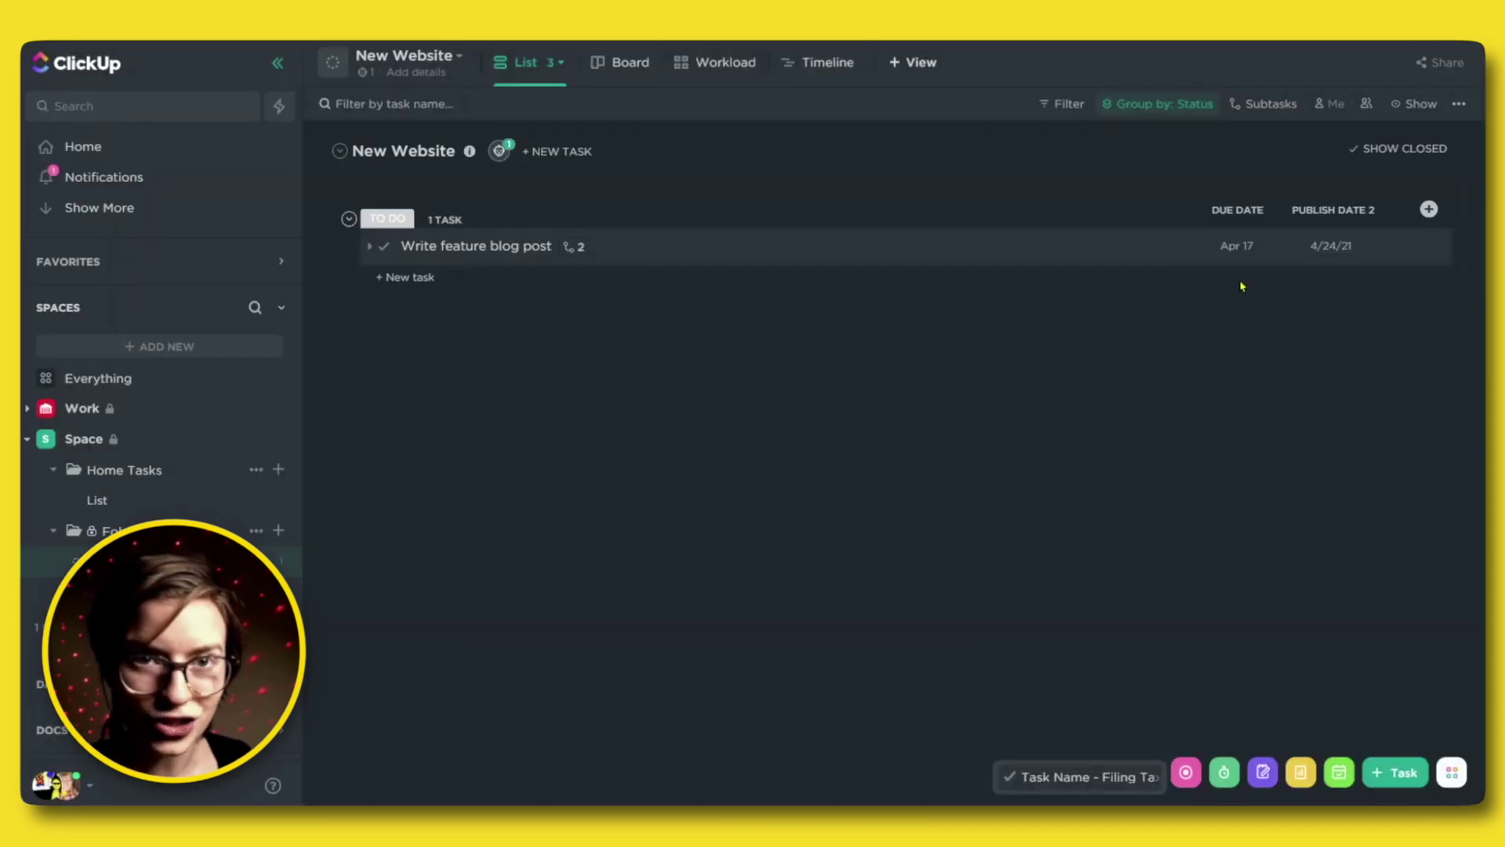
Reopen the automation builder, browse its trigger events, and close it without saving.
left_click(499, 155)
left_click(584, 235)
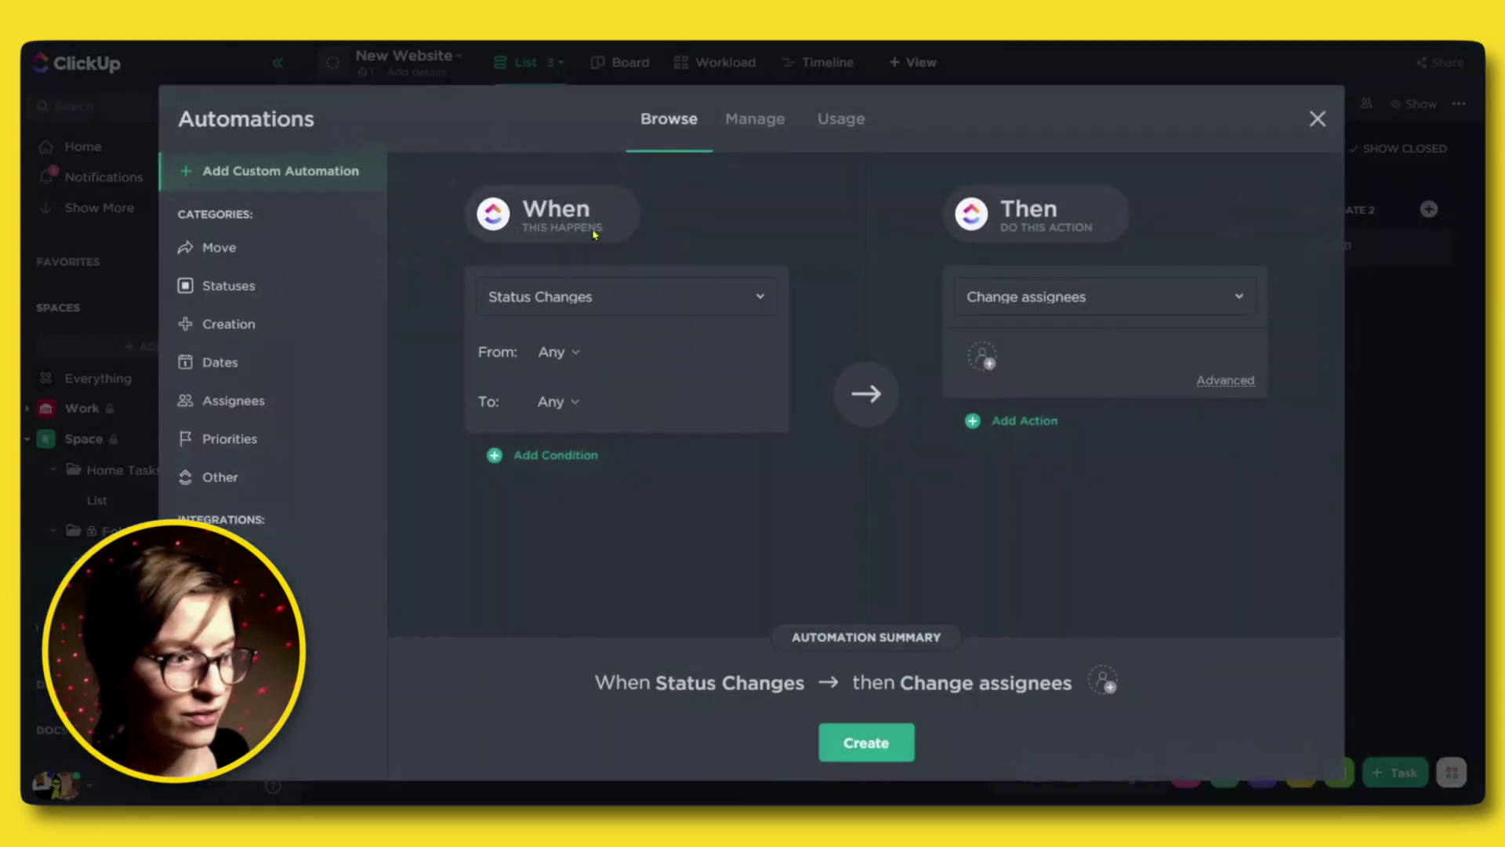
left_click(559, 288)
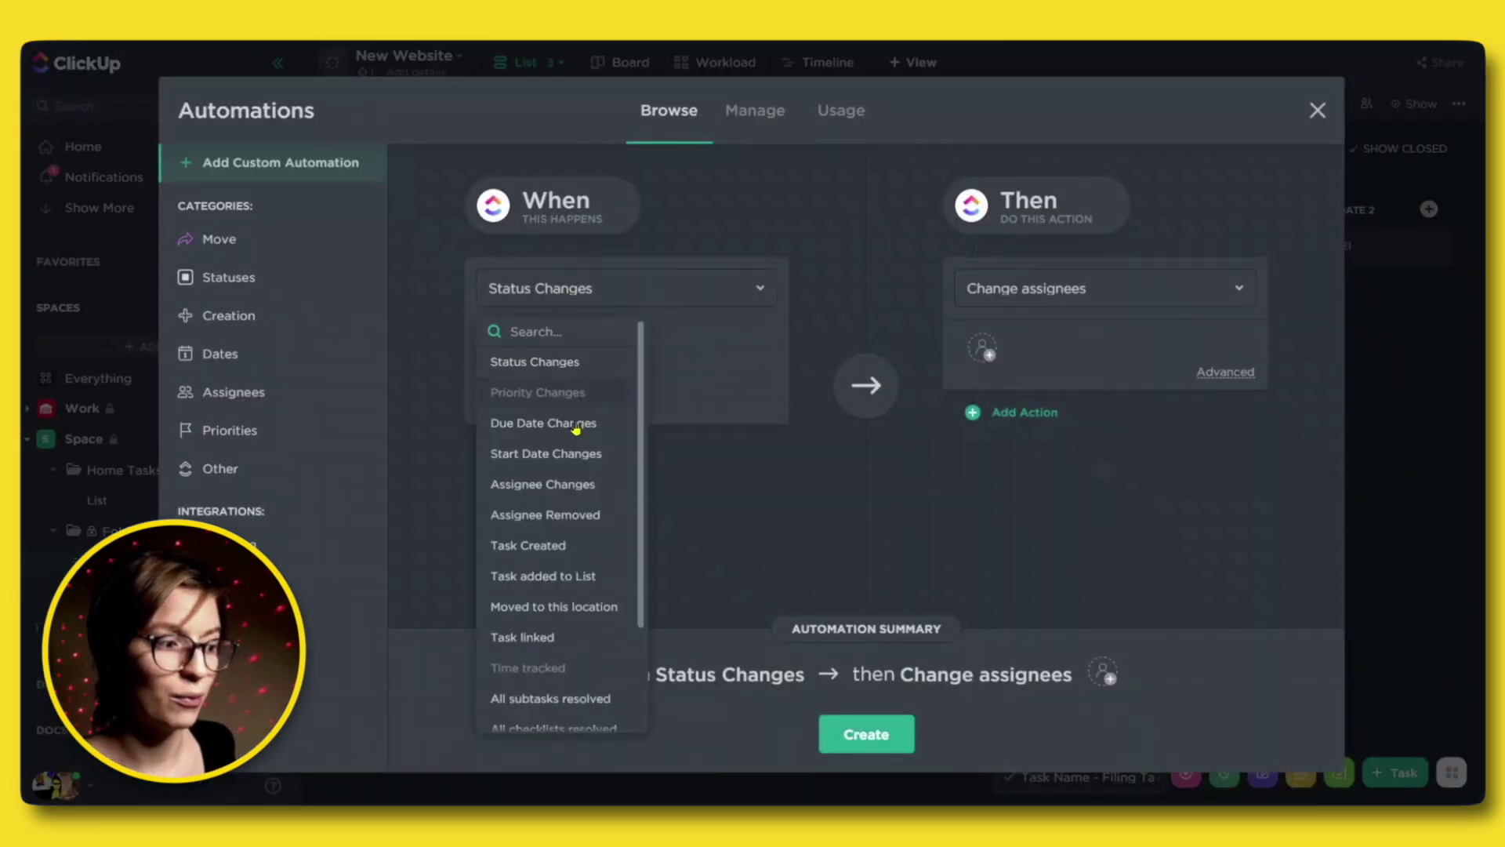
scroll(563, 507, "down", 2)
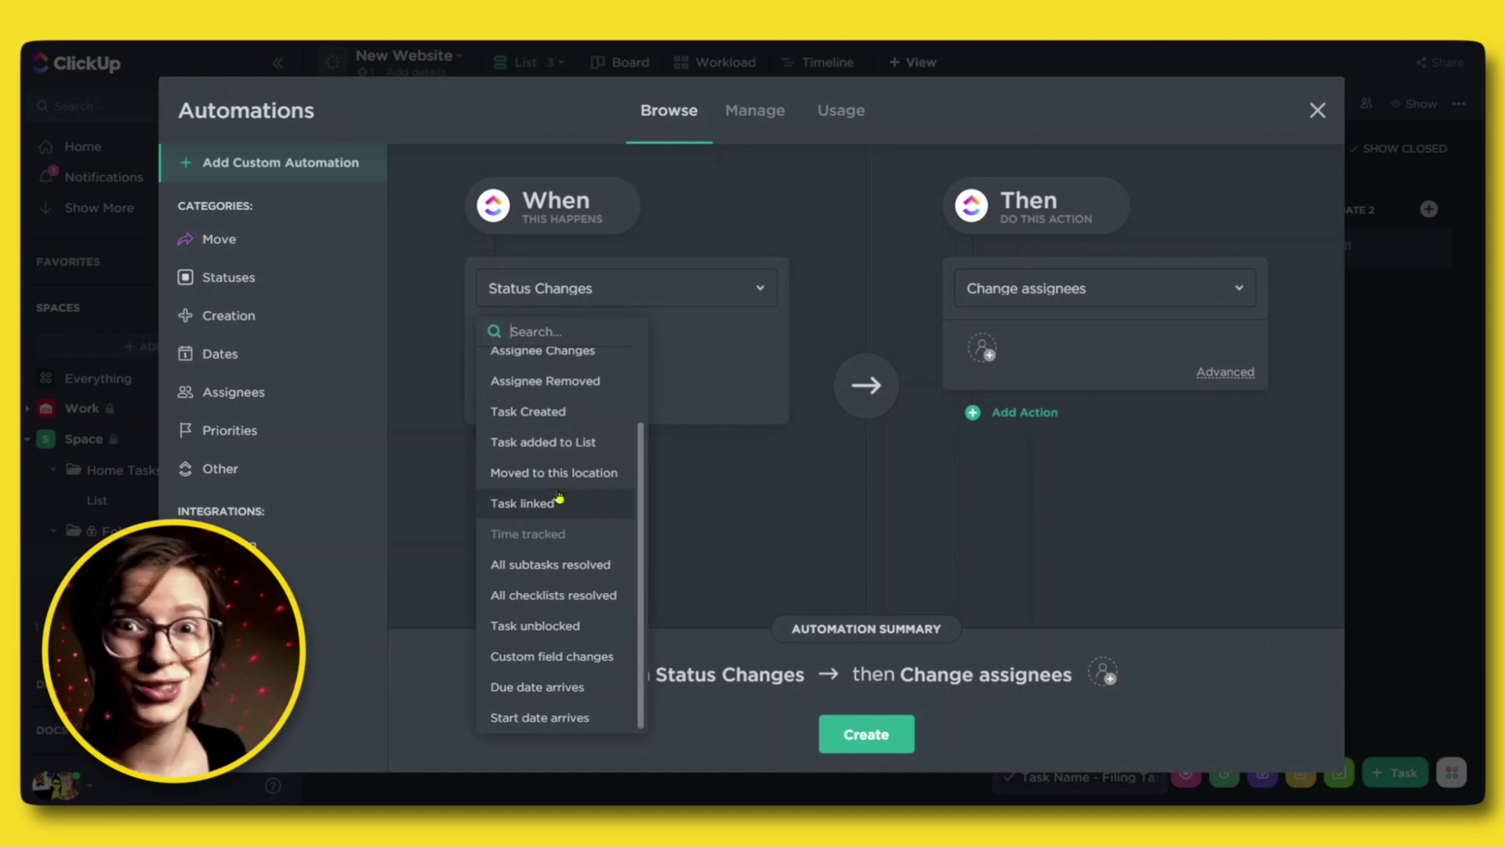
left_click(725, 467)
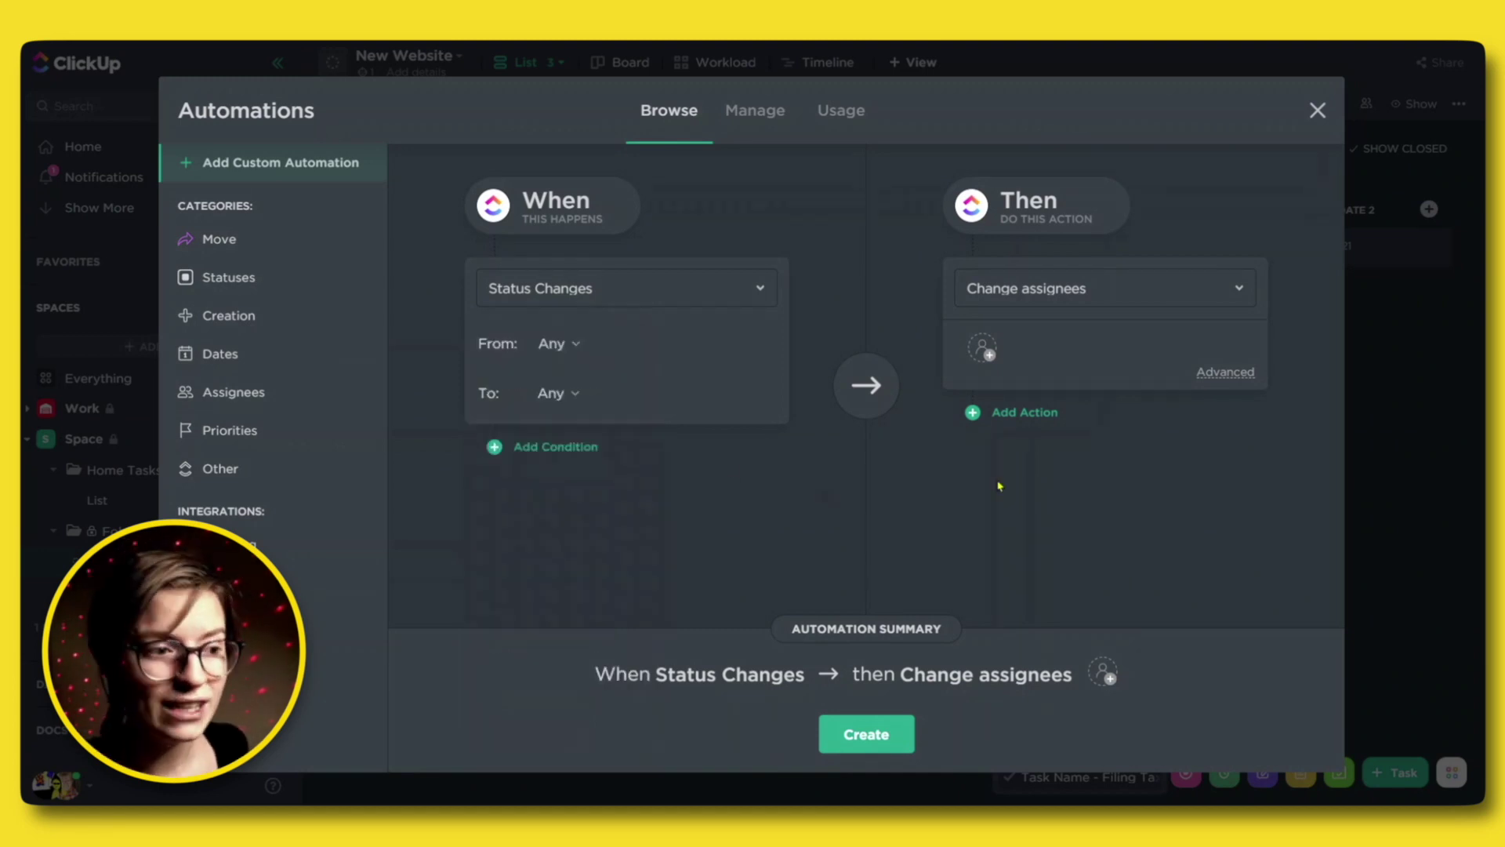
left_click(1318, 111)
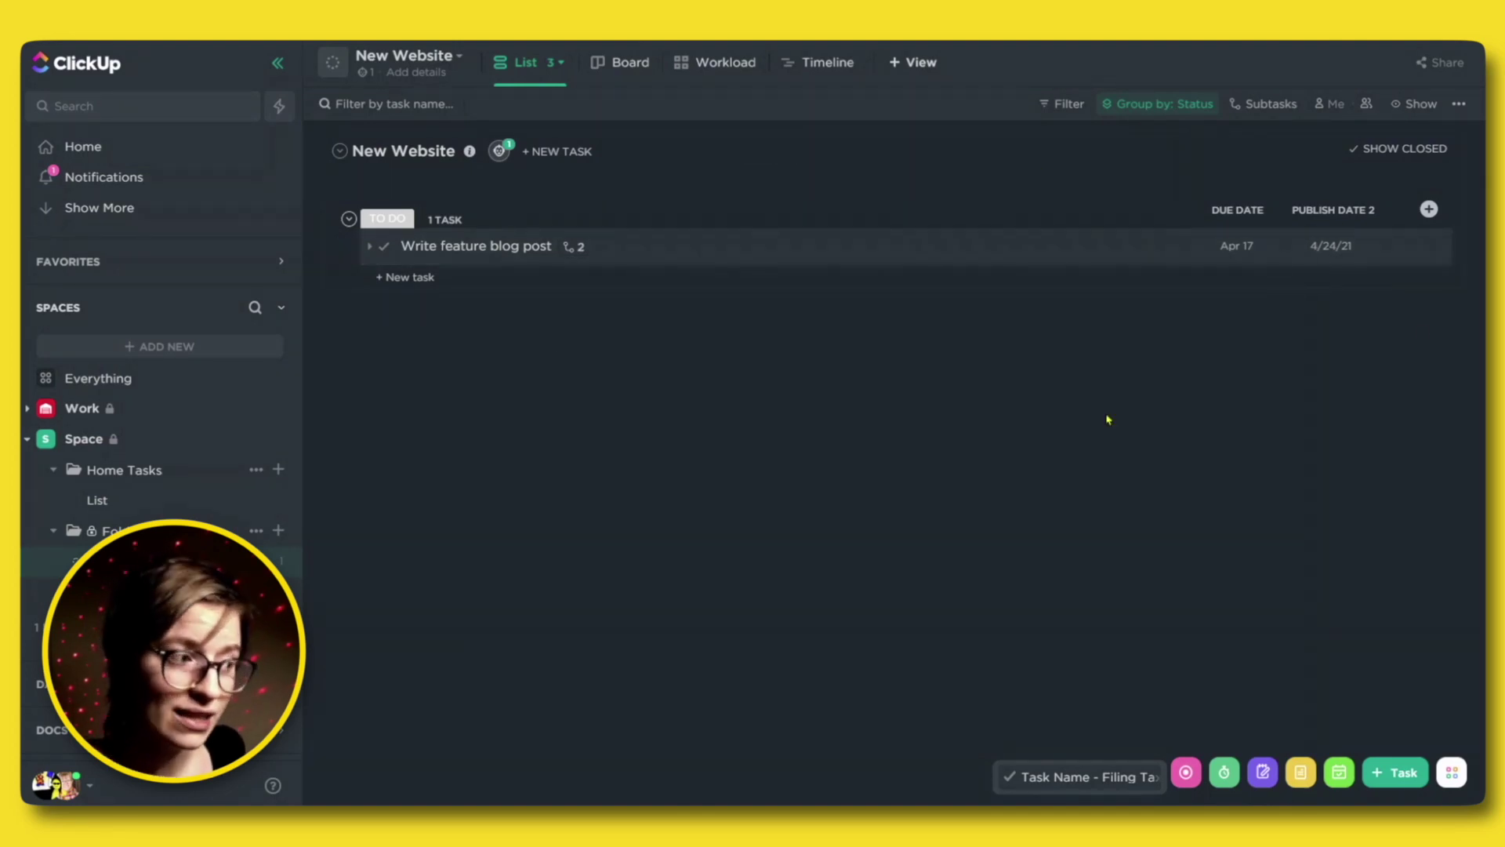
mouse_move(1232, 246)
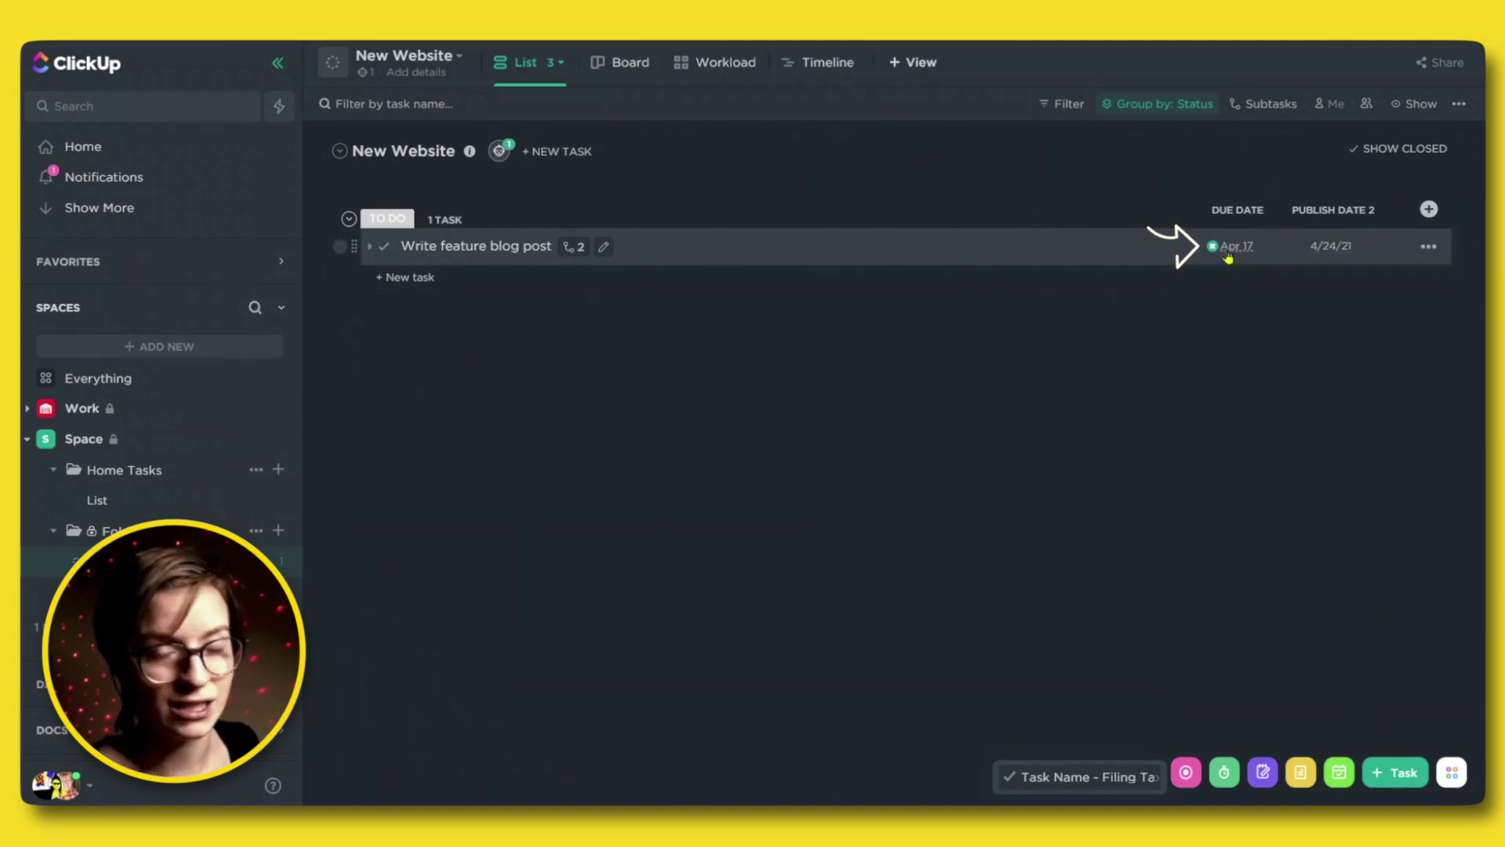
left_click(500, 152)
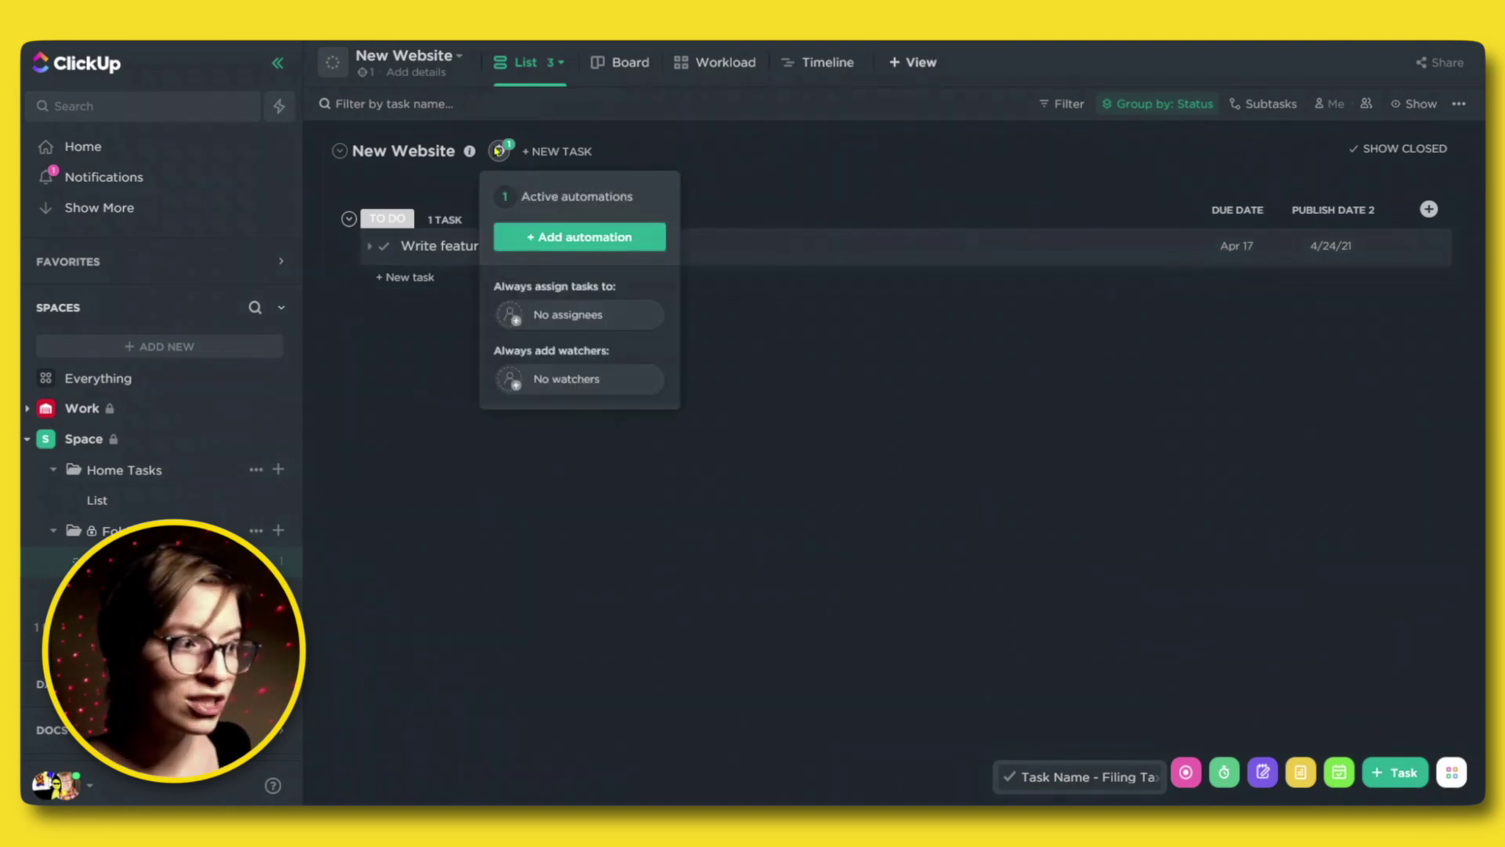
left_click(585, 236)
left_click(613, 282)
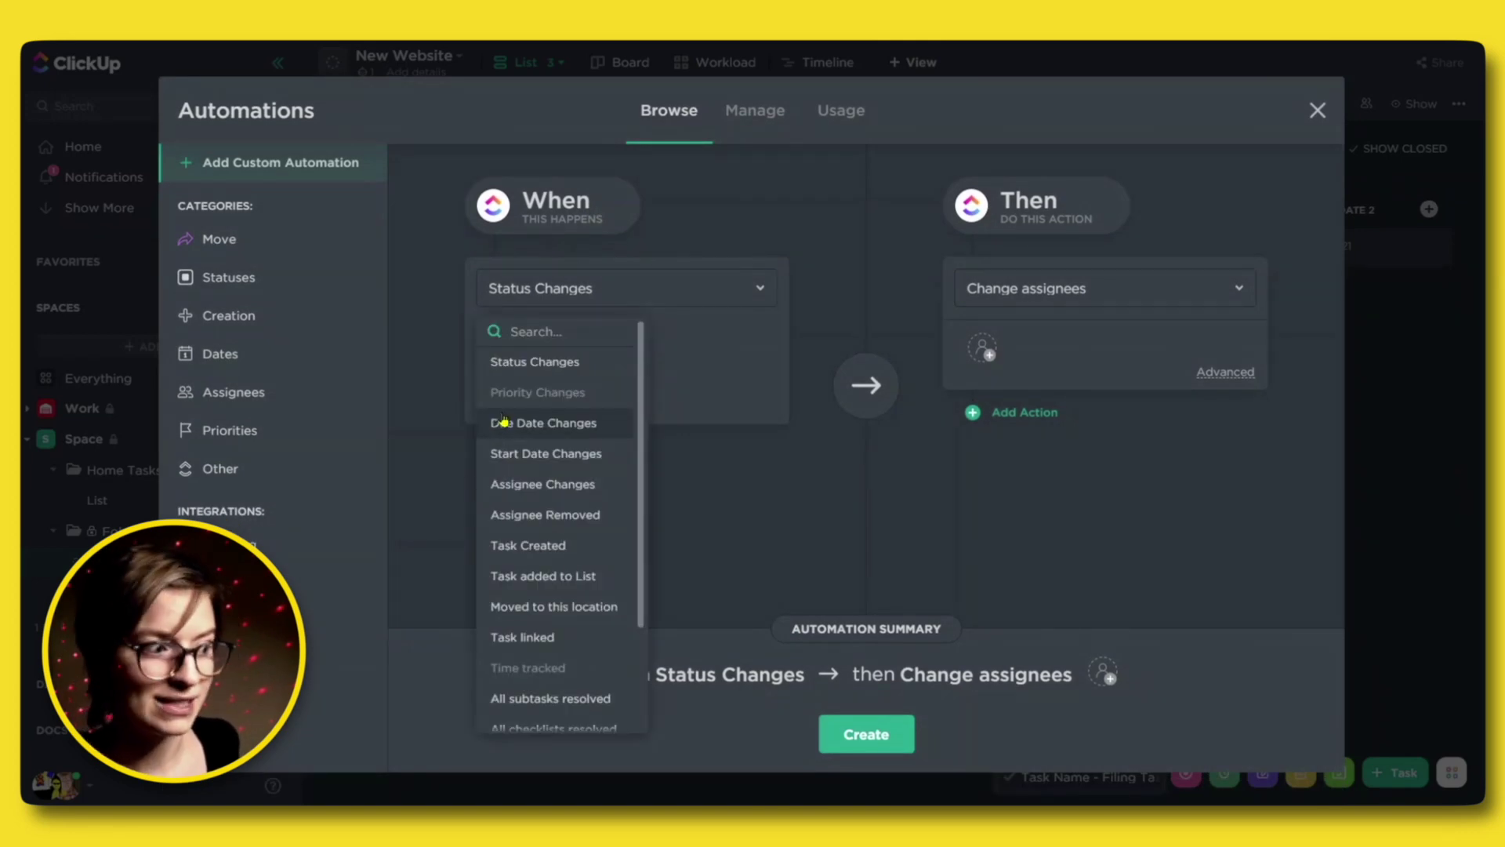
left_click(503, 422)
left_click(1106, 288)
scroll(1068, 529, "down", 5)
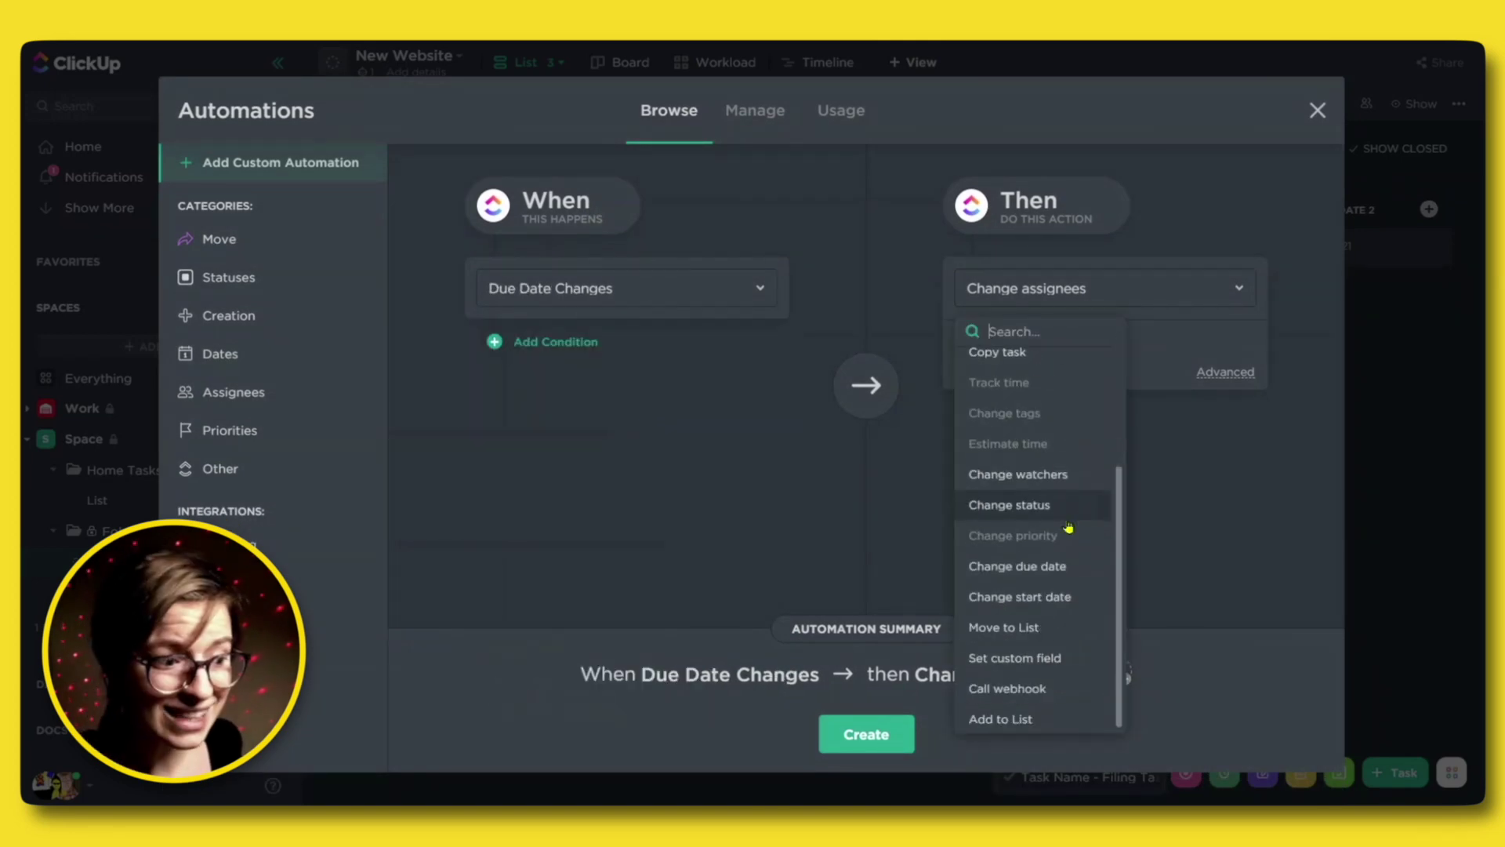
left_click(1042, 659)
left_click(1057, 376)
left_click(1032, 540)
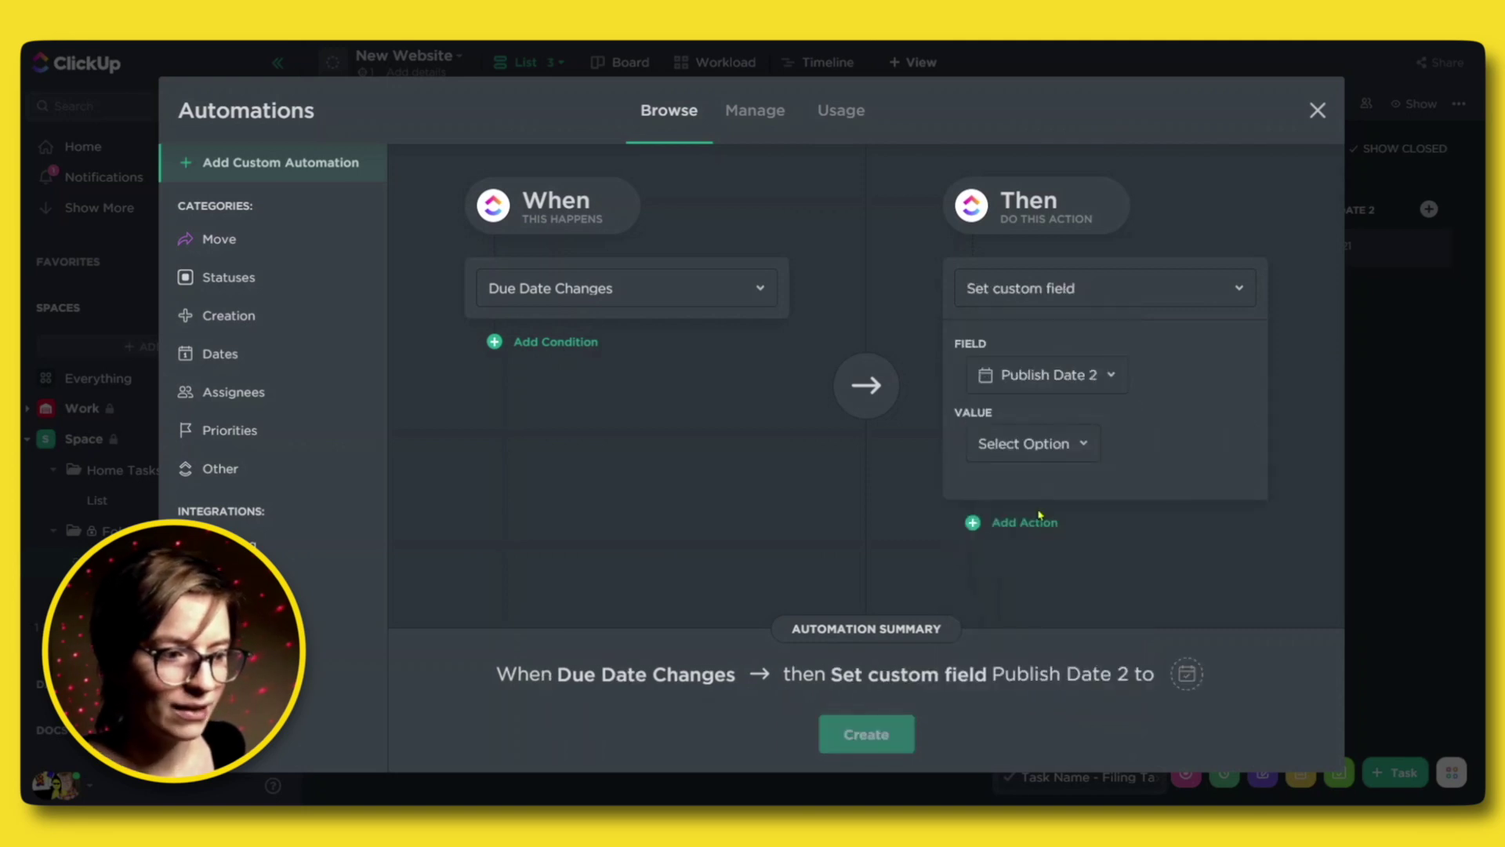
left_click(1011, 607)
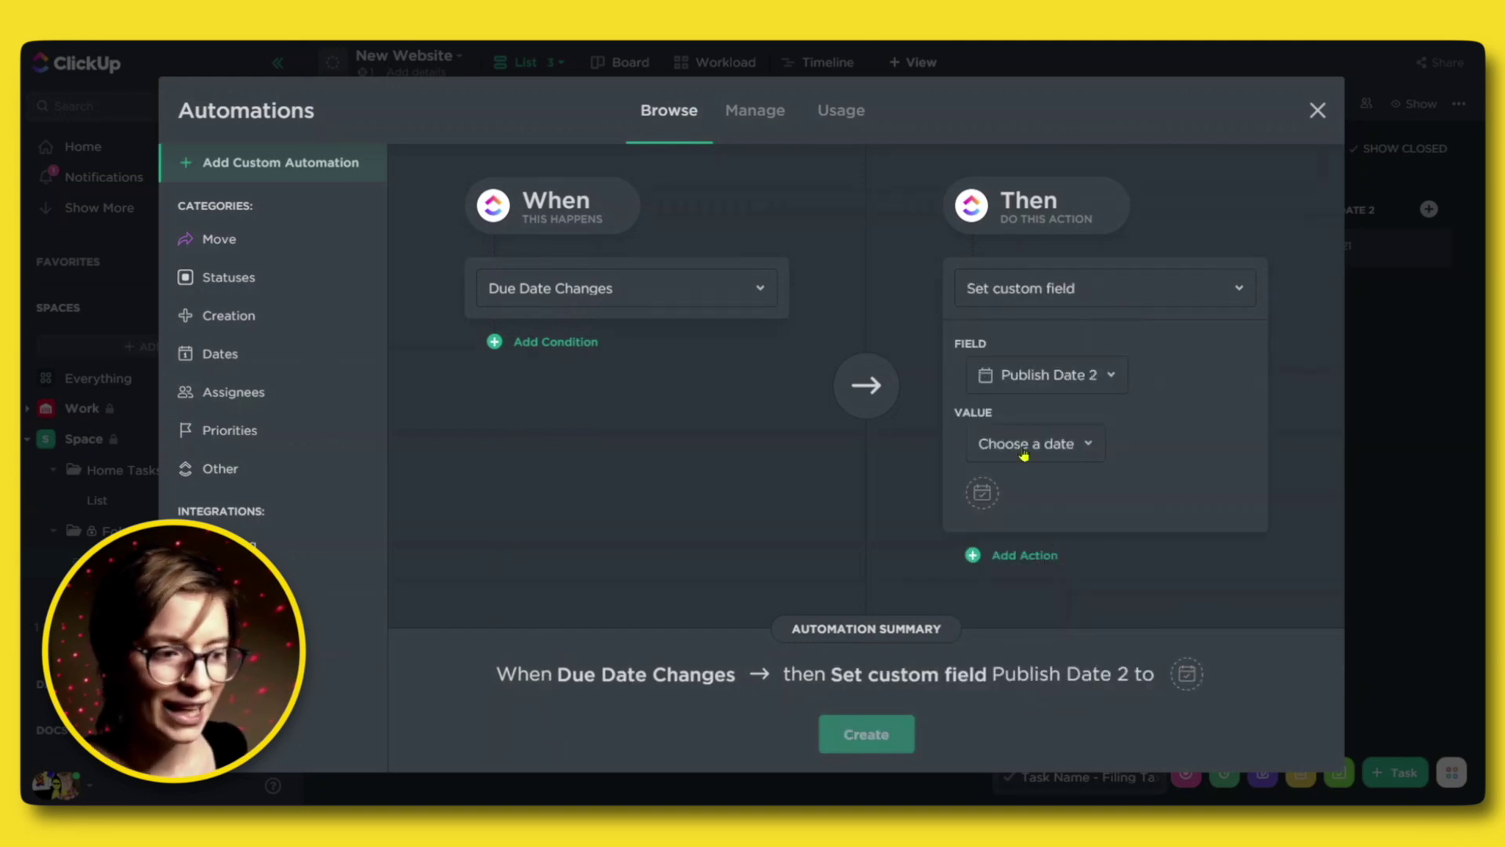
left_click(1025, 453)
left_click(1035, 546)
left_click(1038, 453)
left_click(1059, 515)
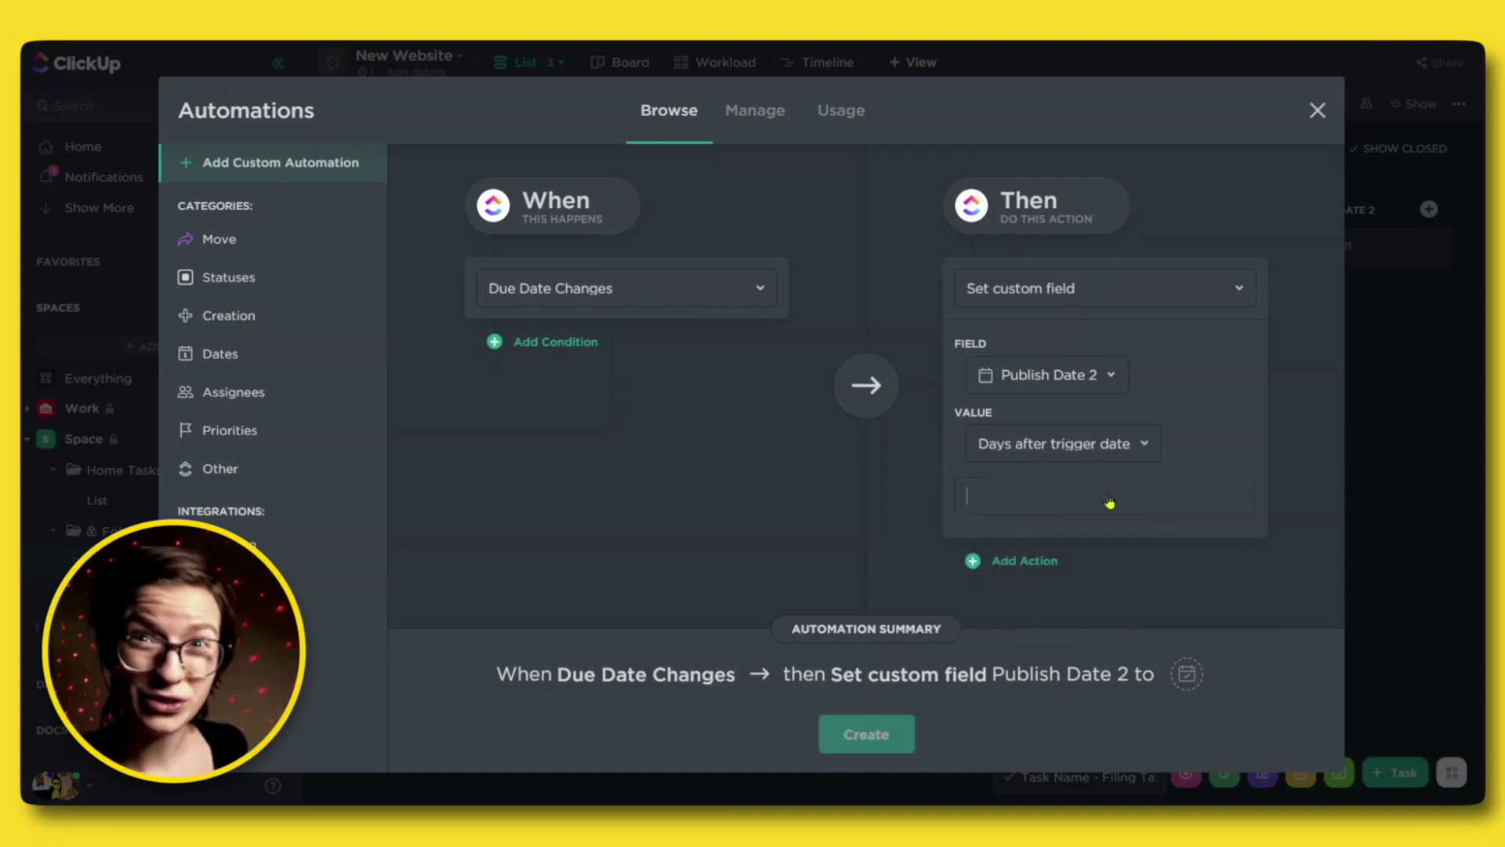
left_click(1317, 113)
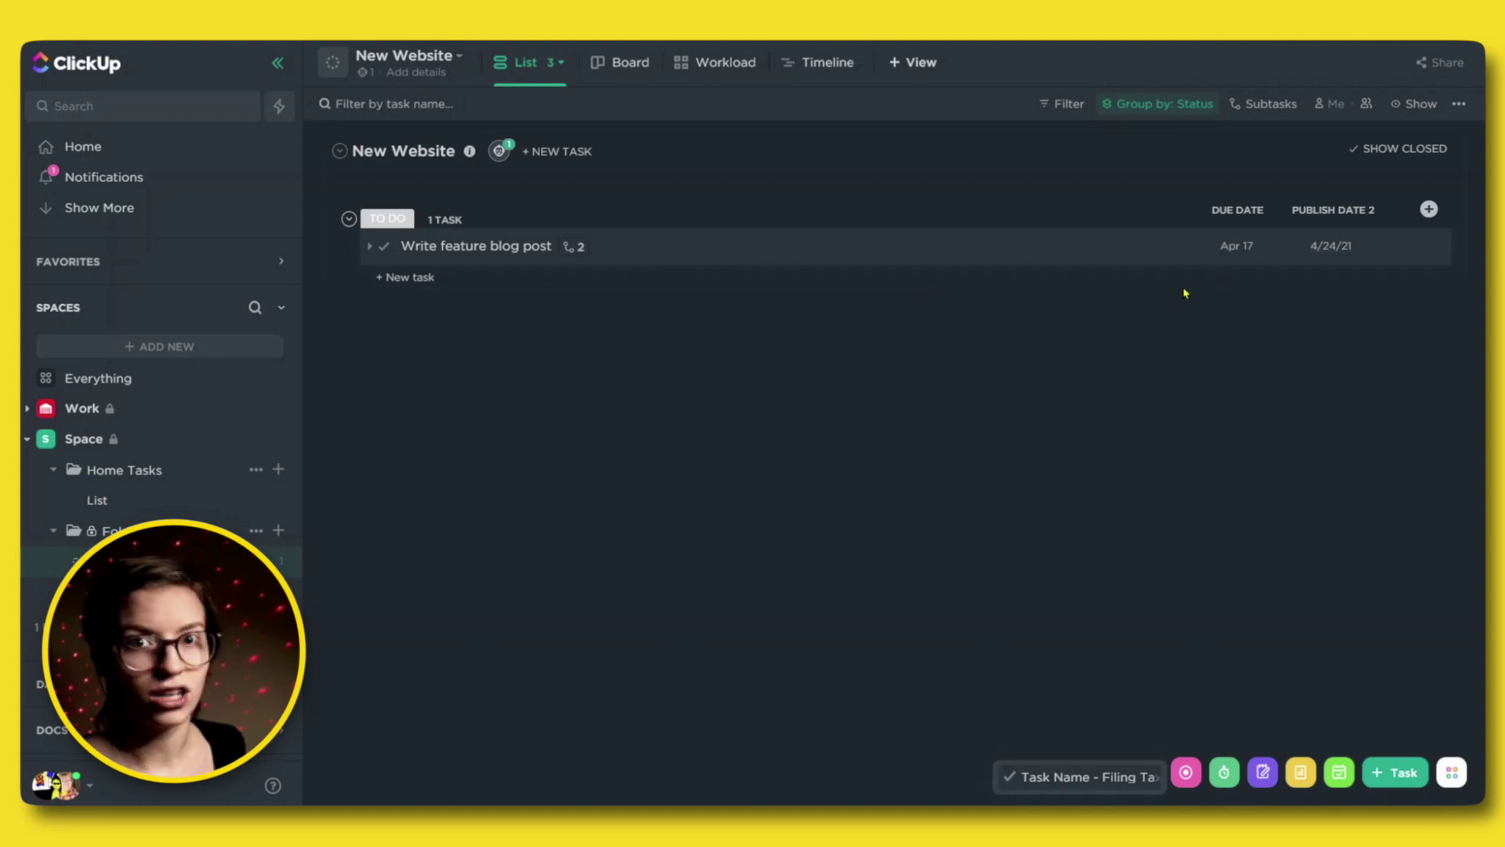
Set the blog post due date to April 24, 2021, then hide the Due Date column.
left_click(1234, 246)
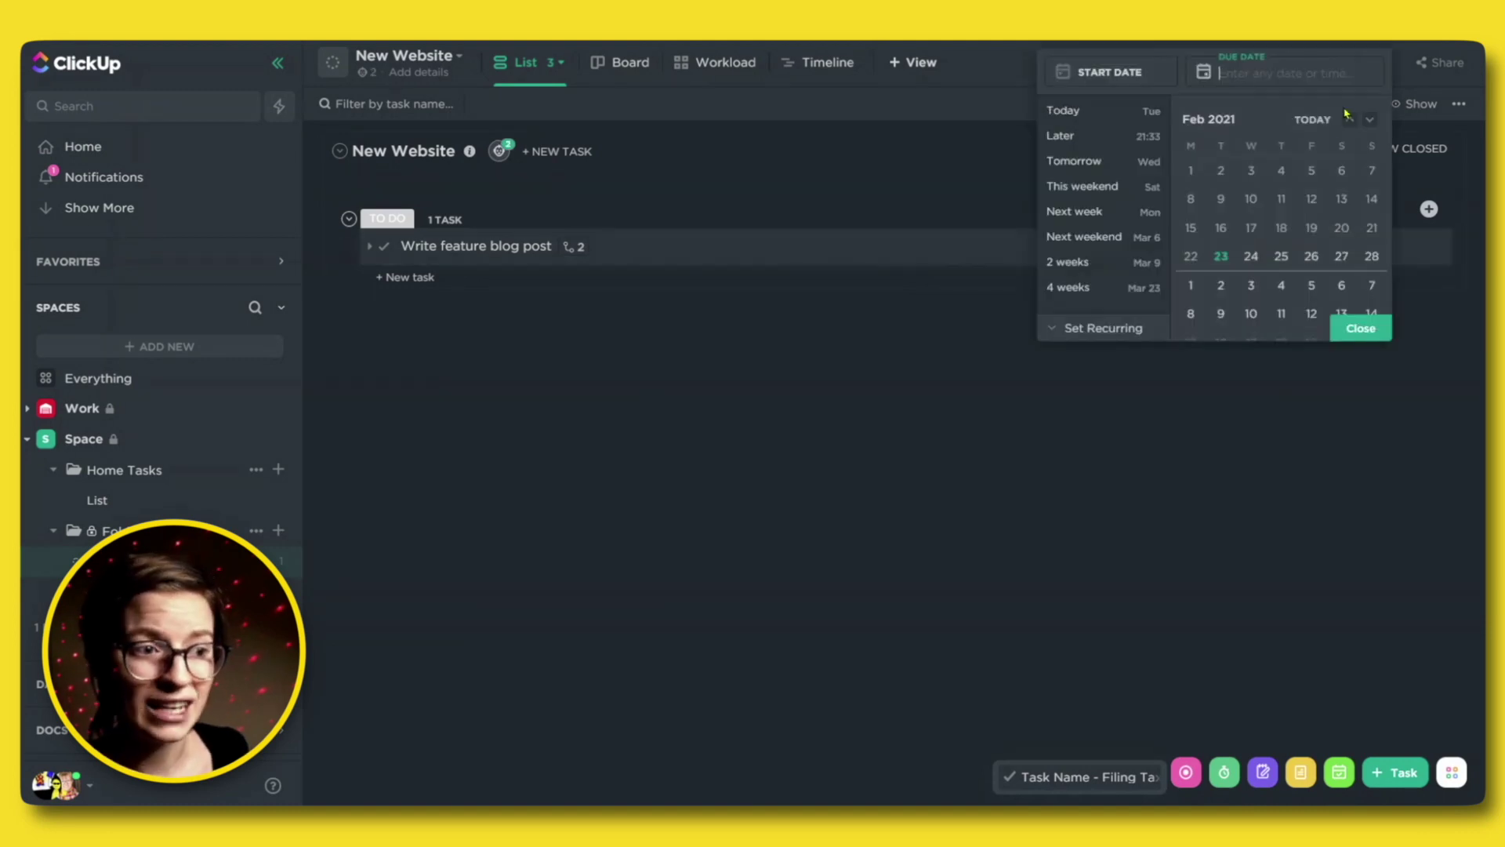
left_click(1370, 121)
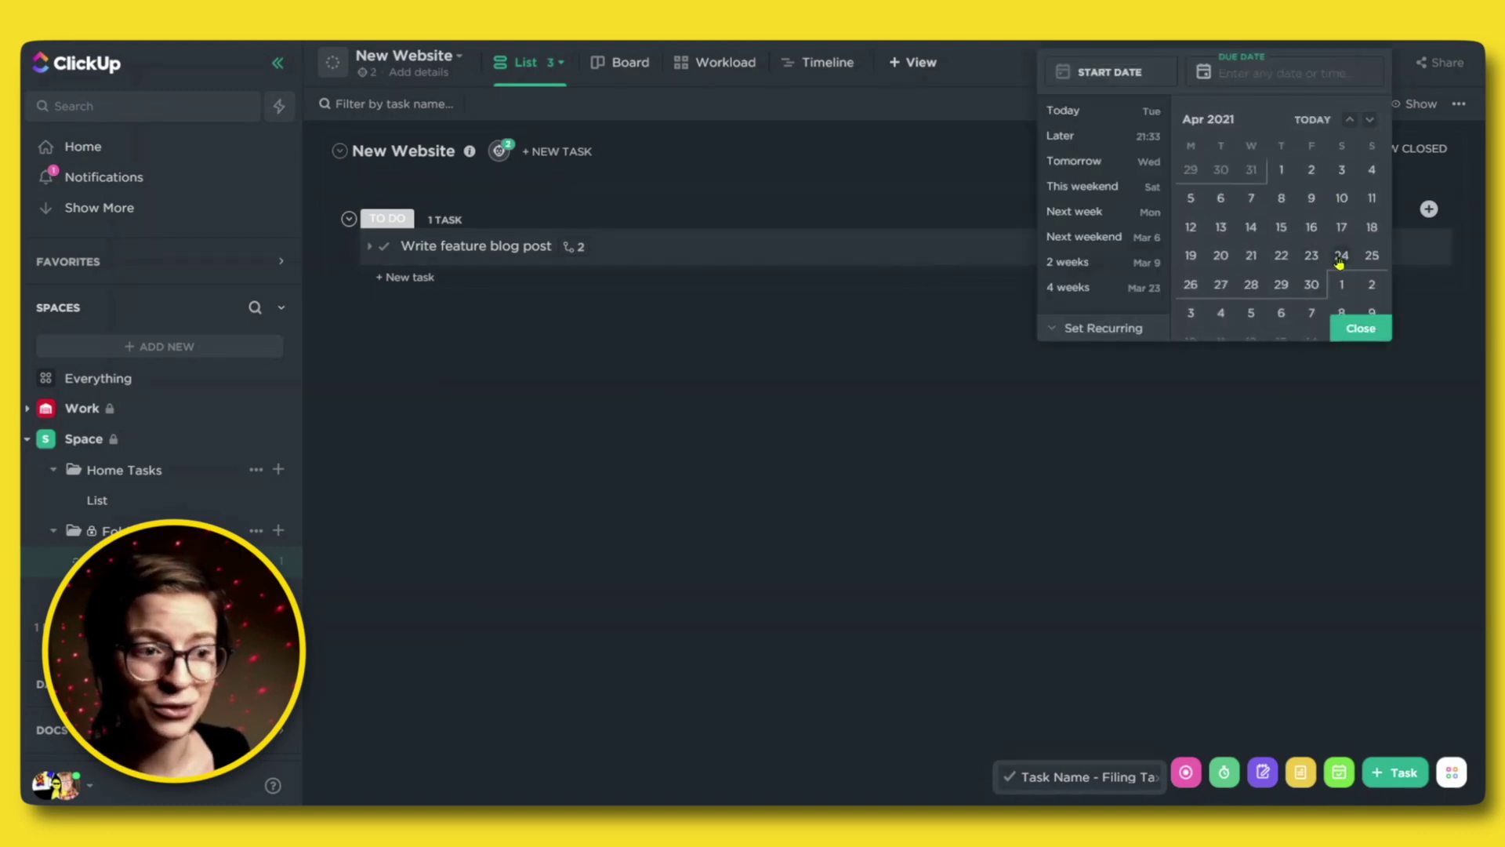
left_click(1341, 257)
left_click(1360, 329)
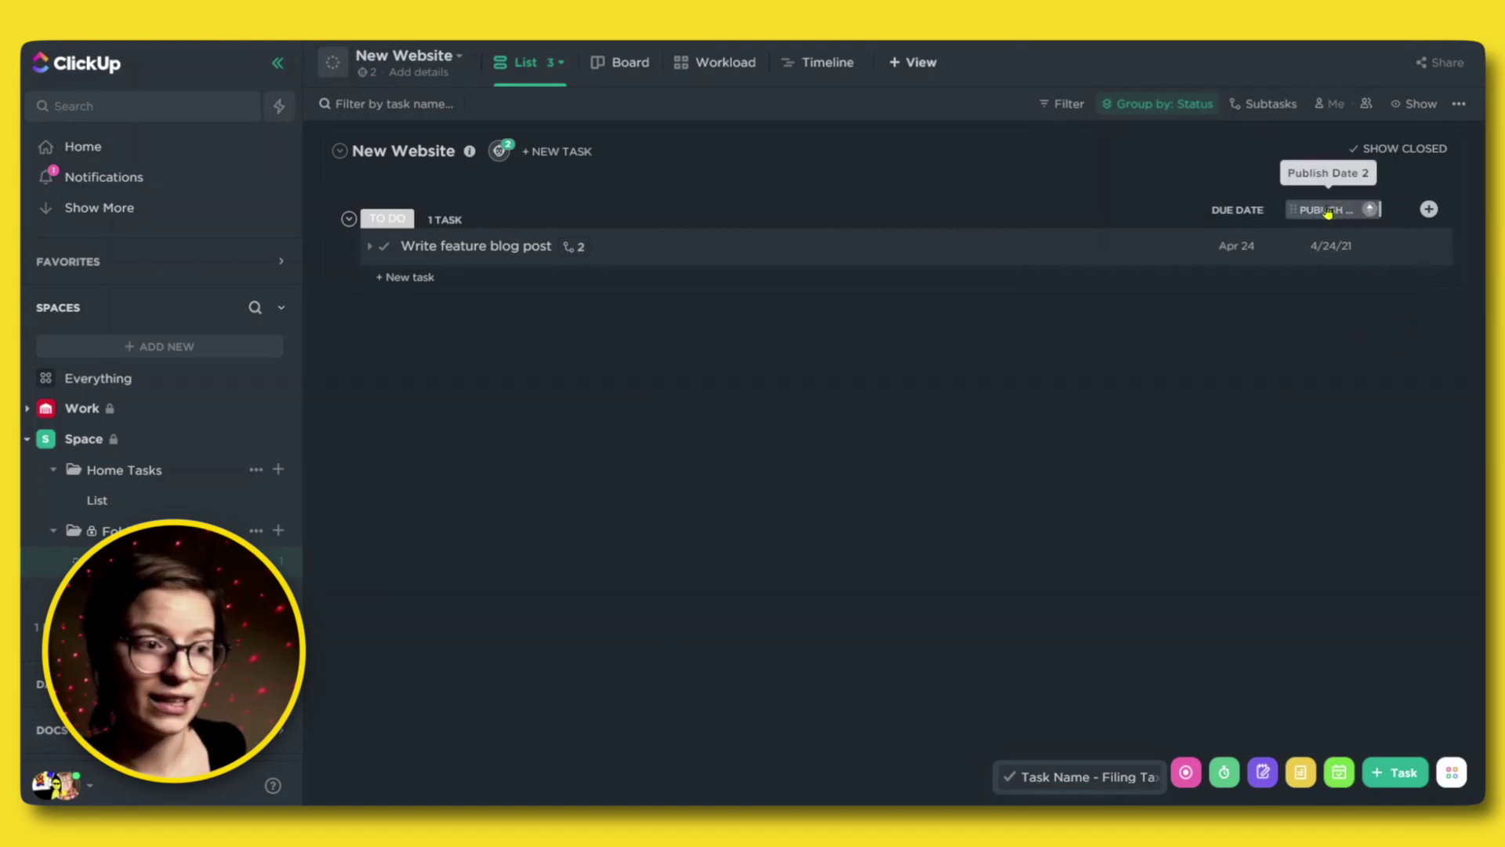
left_click(1232, 212)
left_click(1329, 441)
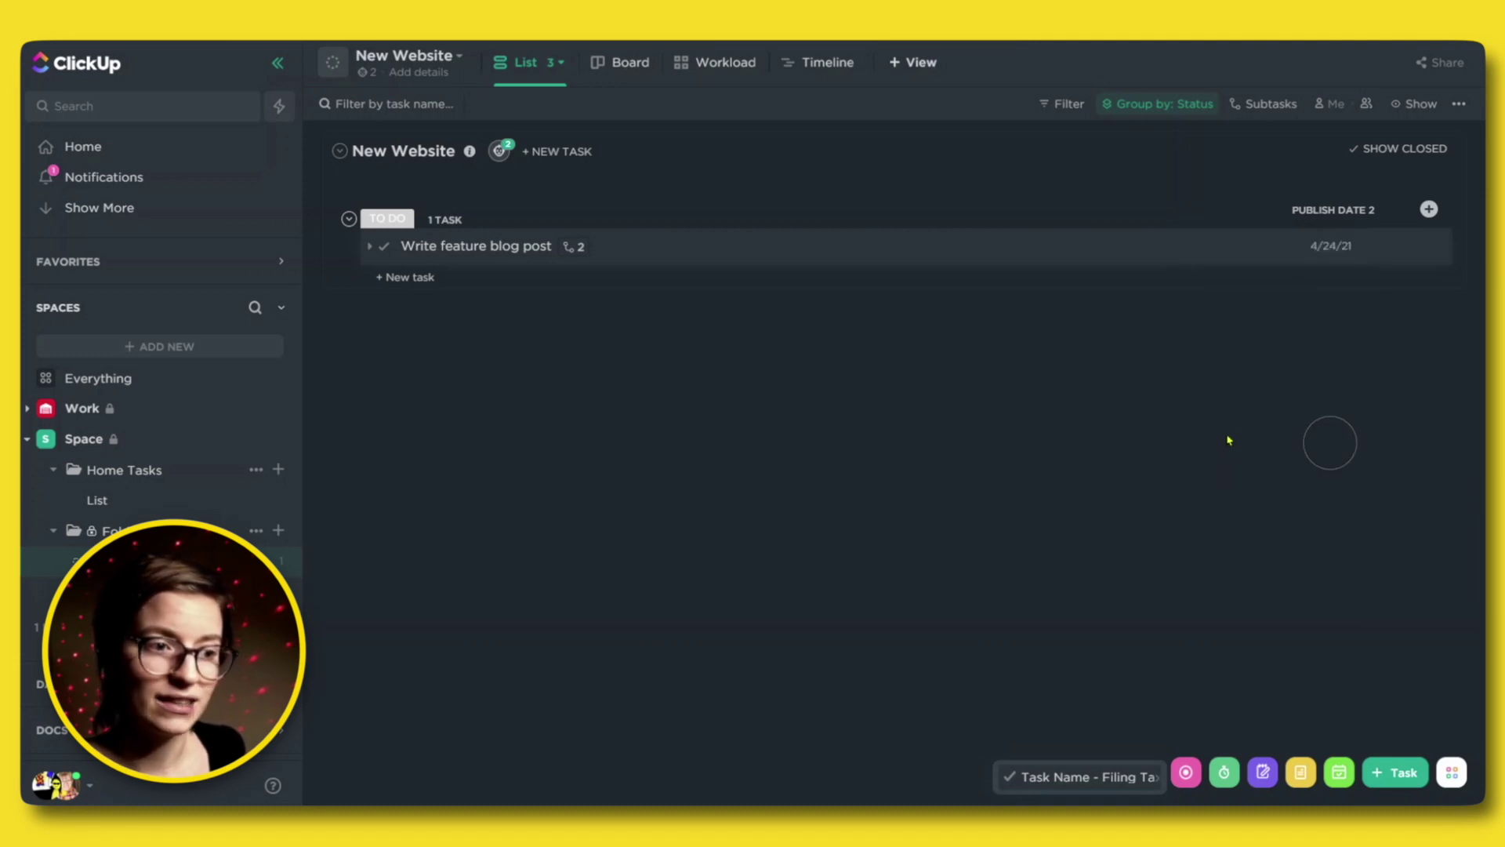